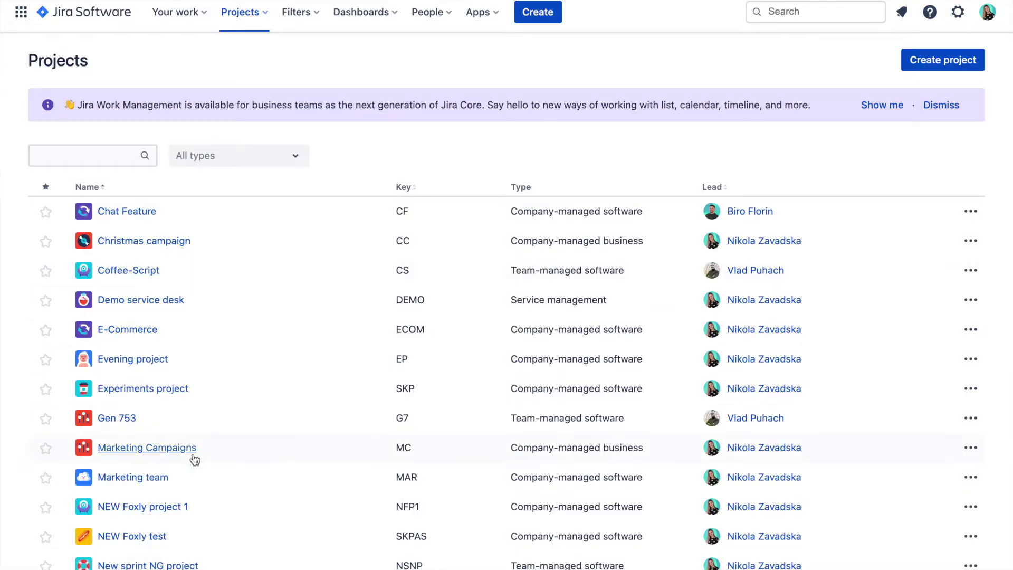
- Check in Chat Feature's releases that version CHAT-4.0.0 has no issues yet
left_click(141, 211)
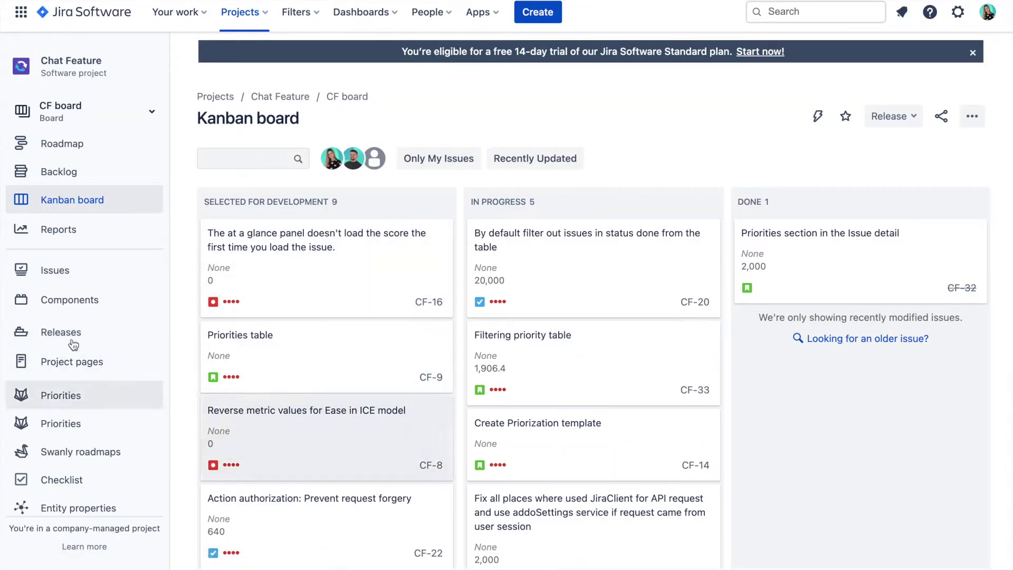
left_click(58, 332)
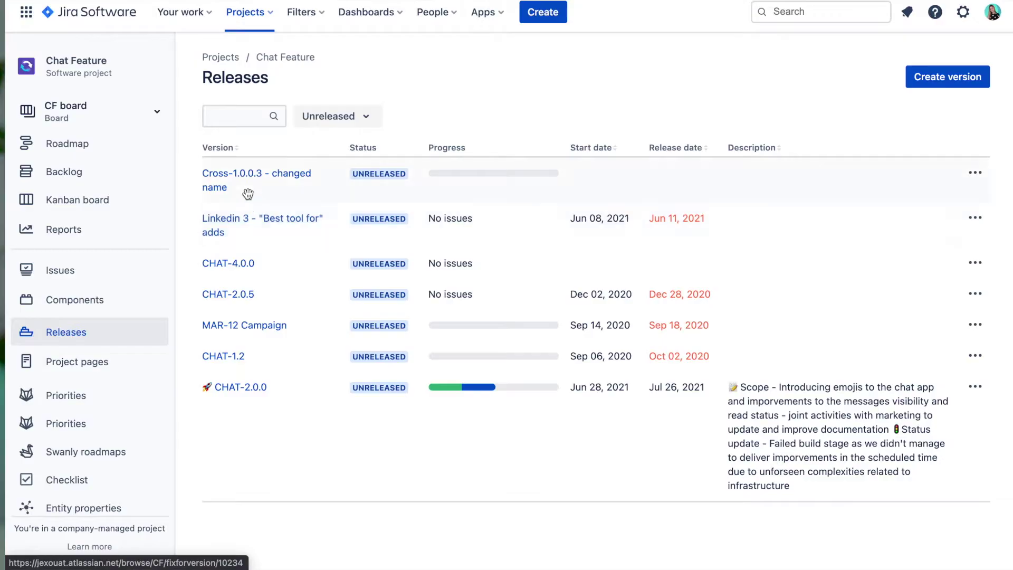
left_click(239, 268)
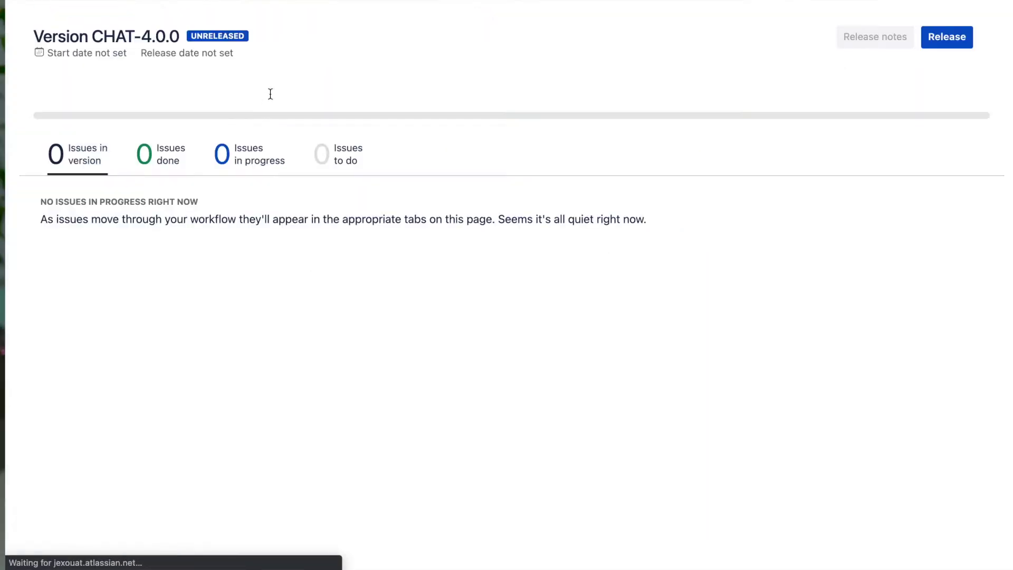
left_click(248, 12)
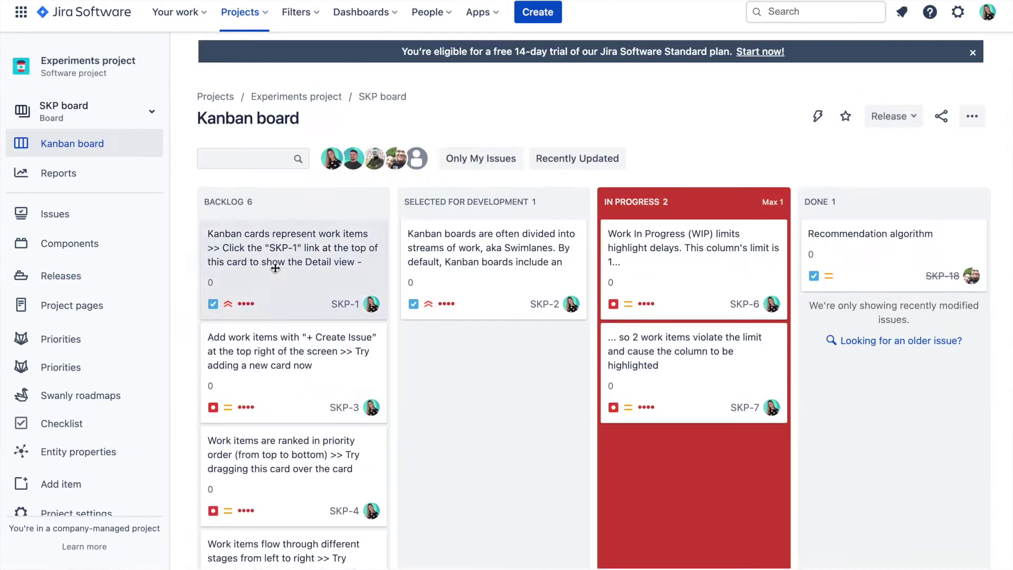
- Try entering CHAT-4.0.0 as the fix version of issue SKP-1
left_click(219, 327)
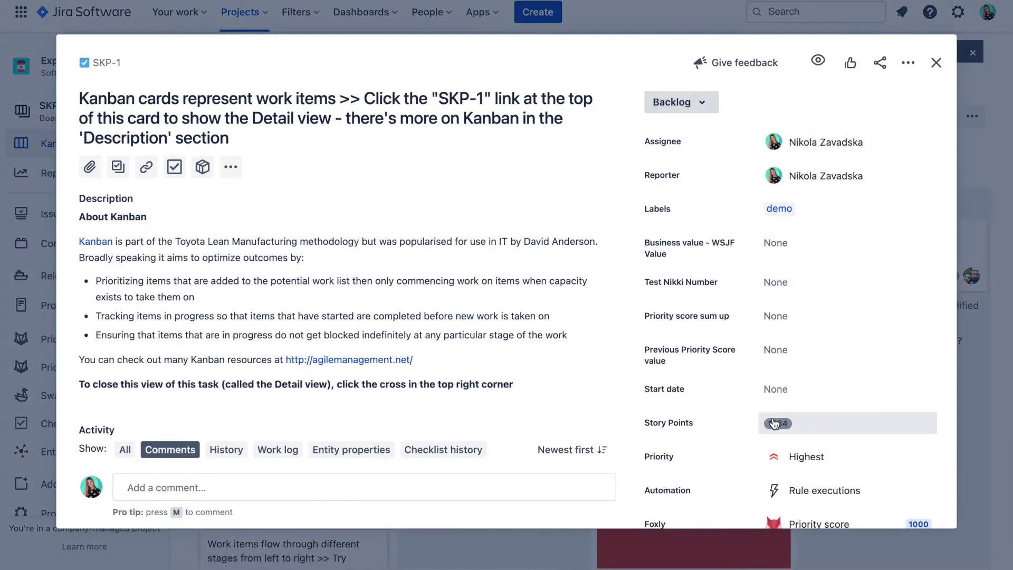
scroll(802, 422, "down", 3)
left_click(826, 430)
scroll(827, 406, "down", 3)
left_click(826, 412)
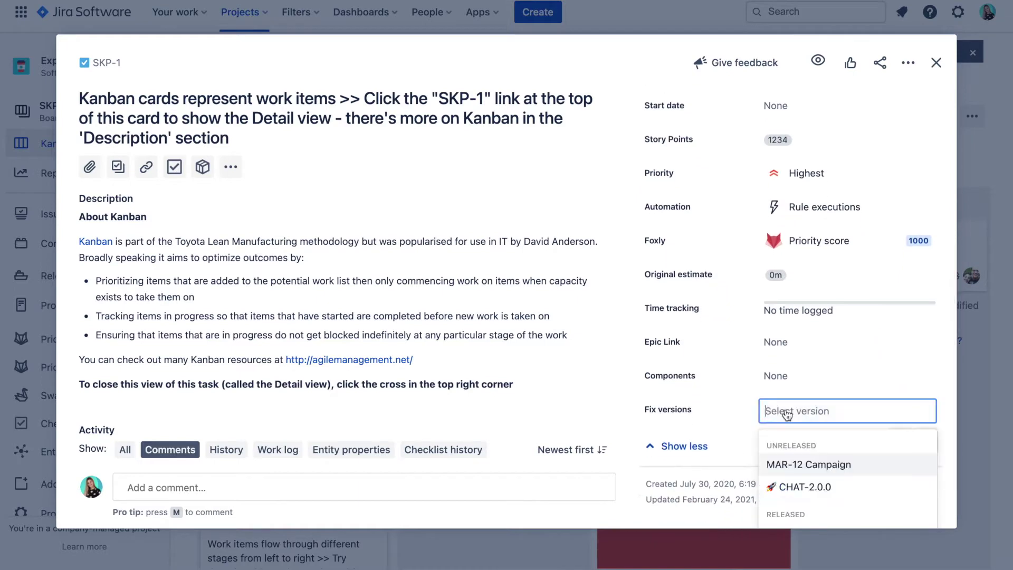
type("CHAT-4.0.0")
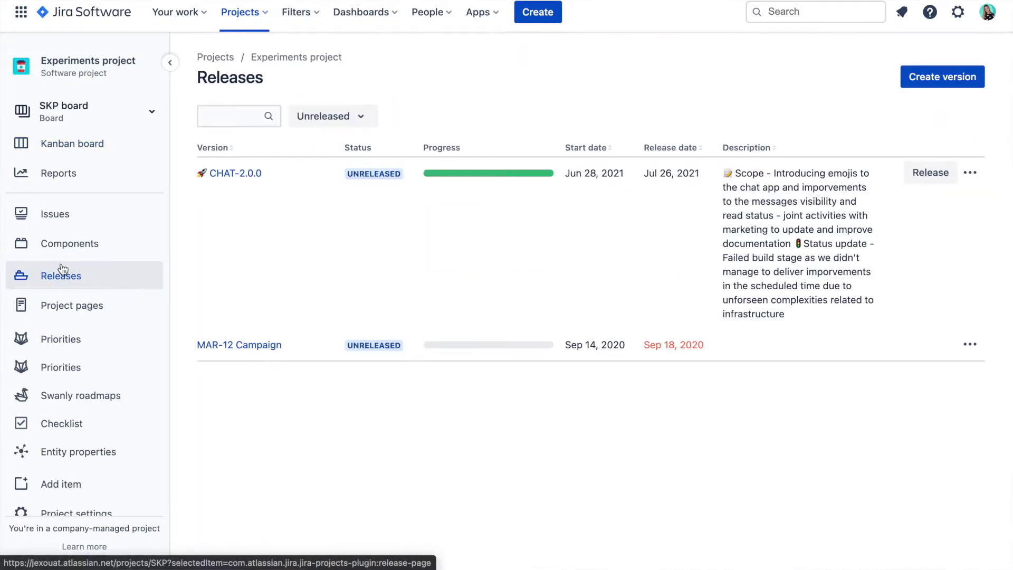
- Create a CHAT-4.0.0 version in the Experiments project's releases
left_click(920, 79)
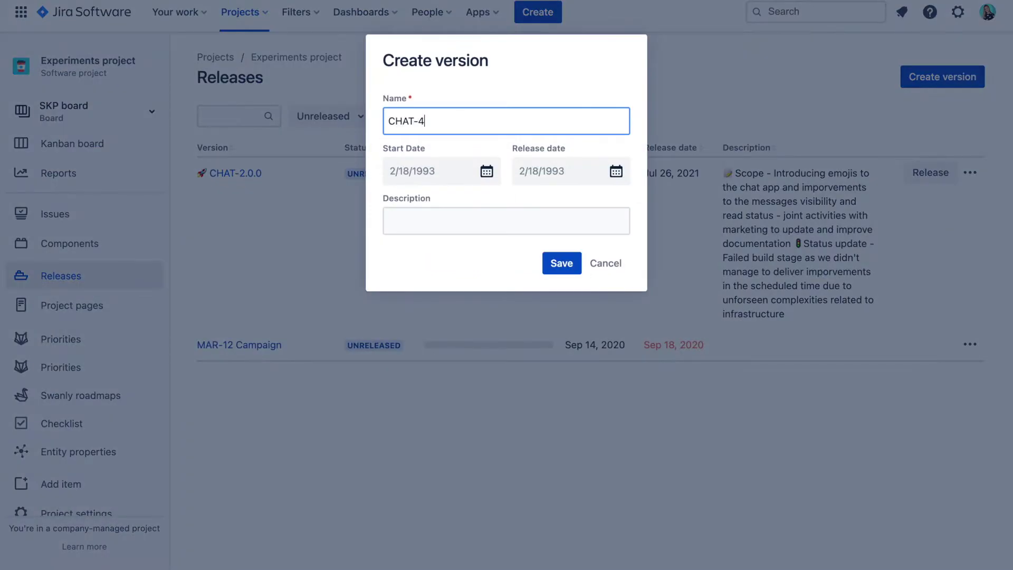
left_click(555, 264)
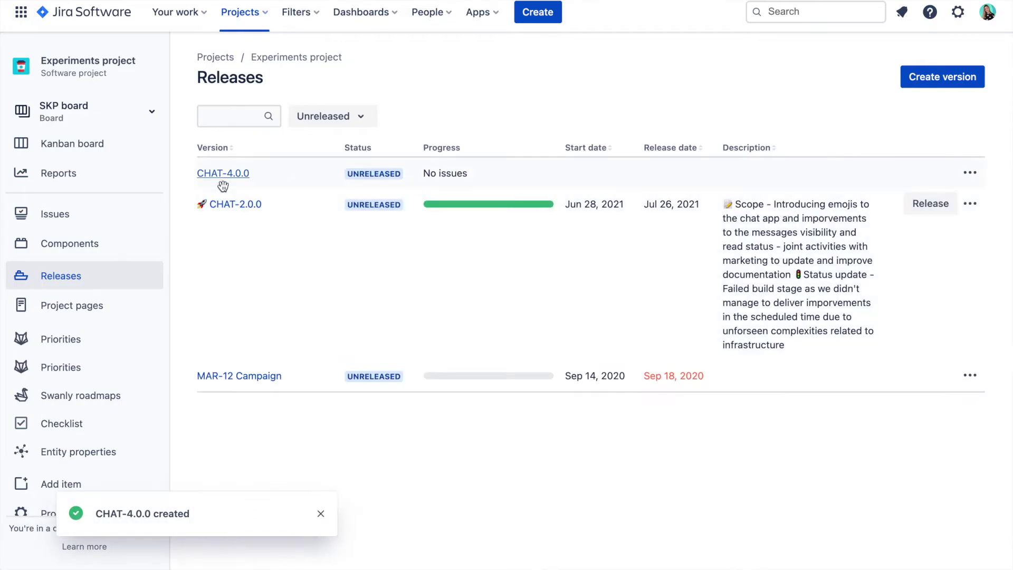
left_click(75, 149)
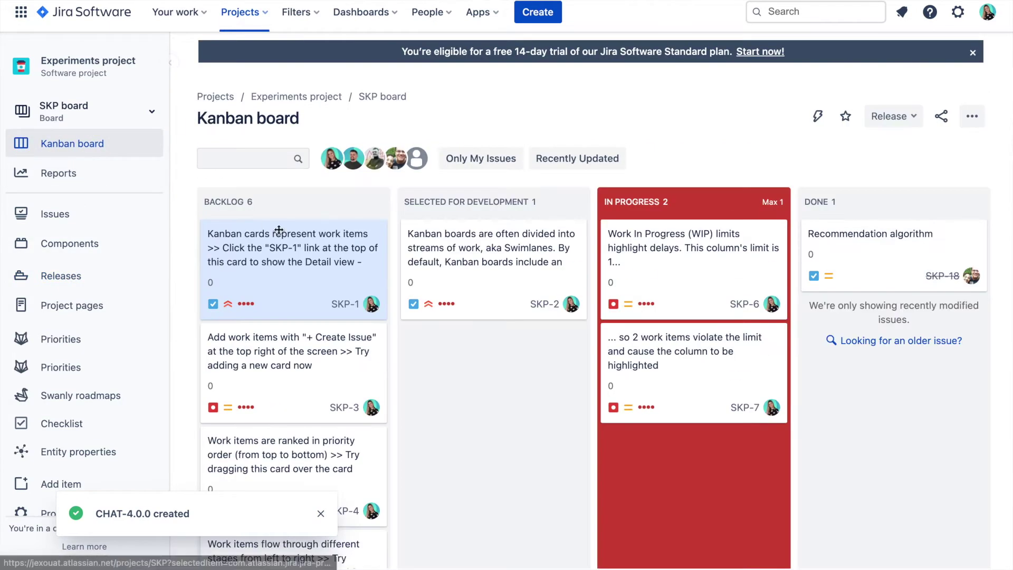
scroll(838, 369, "down", 2)
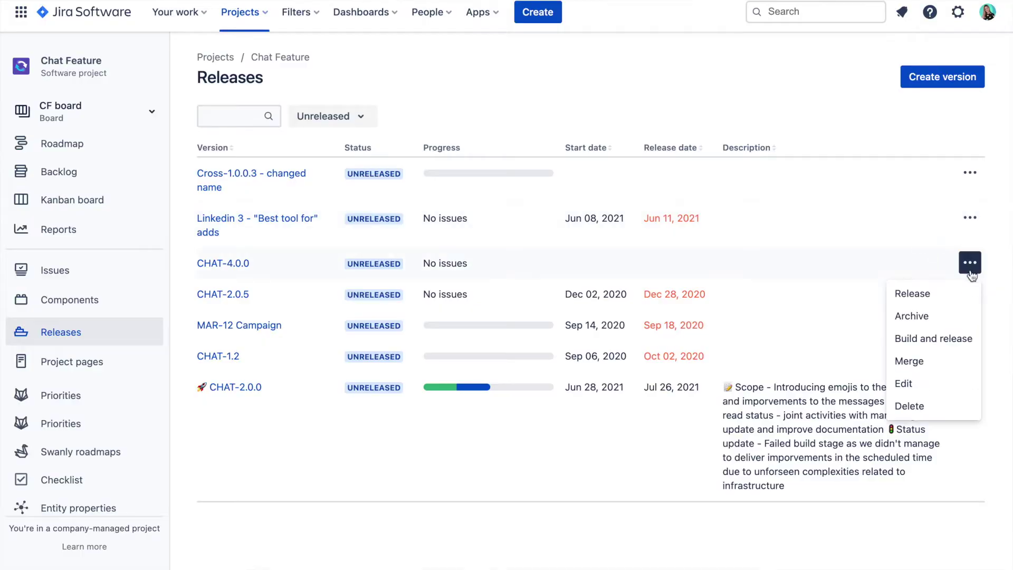
- Edit CHAT-4.0.0 to add a description and an 8 July 2021 start date
left_click(932, 393)
left_click(513, 224)
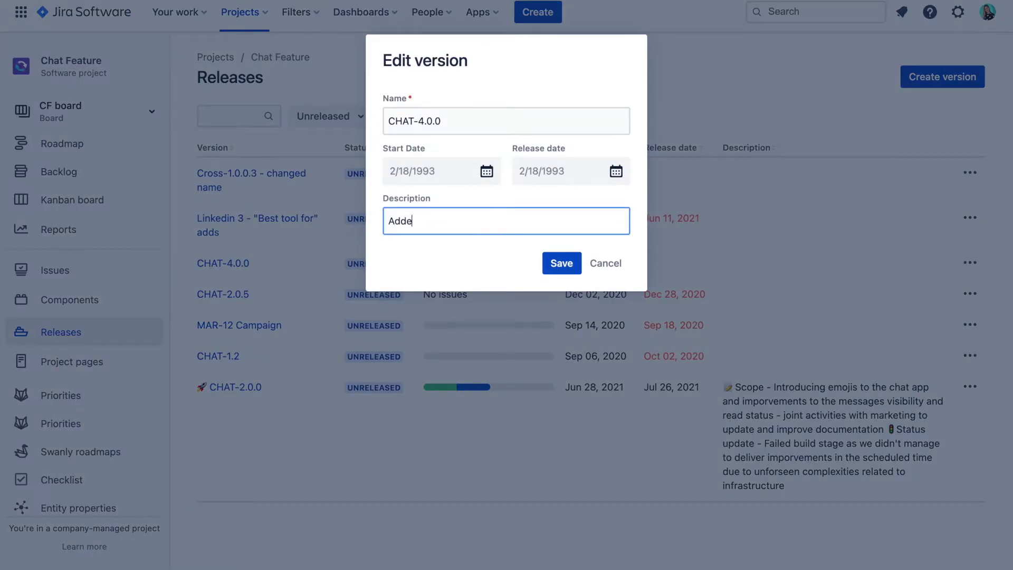
left_click(468, 178)
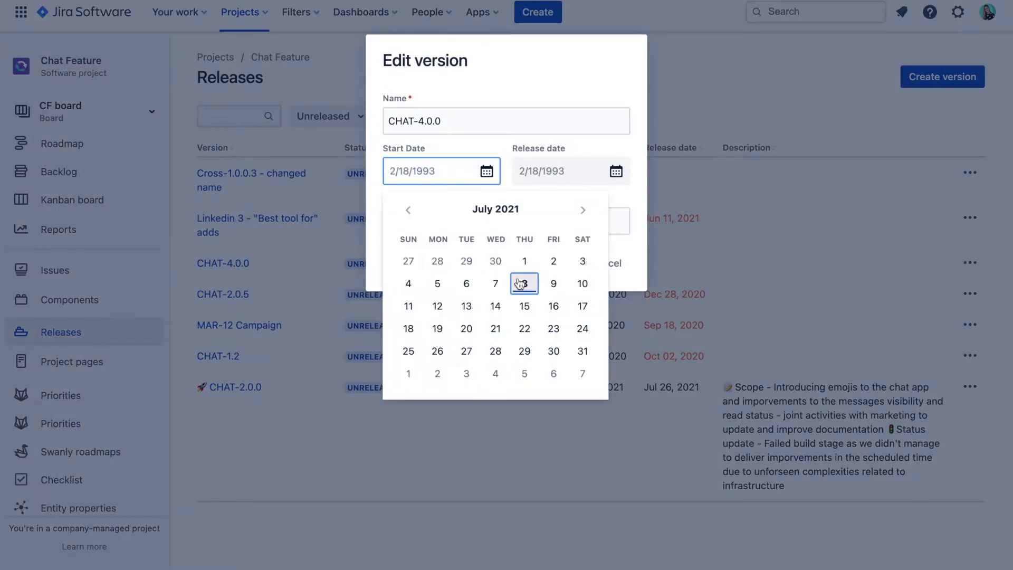
left_click(525, 310)
left_click(562, 263)
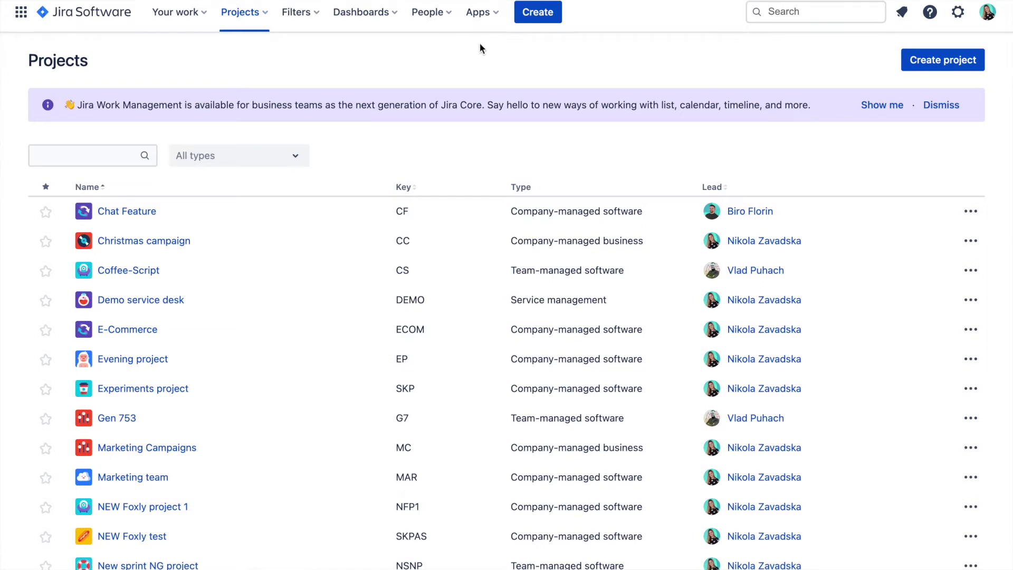
- Show Swanly roadmaps in Release view with the unscheduled releases list
left_click(482, 17)
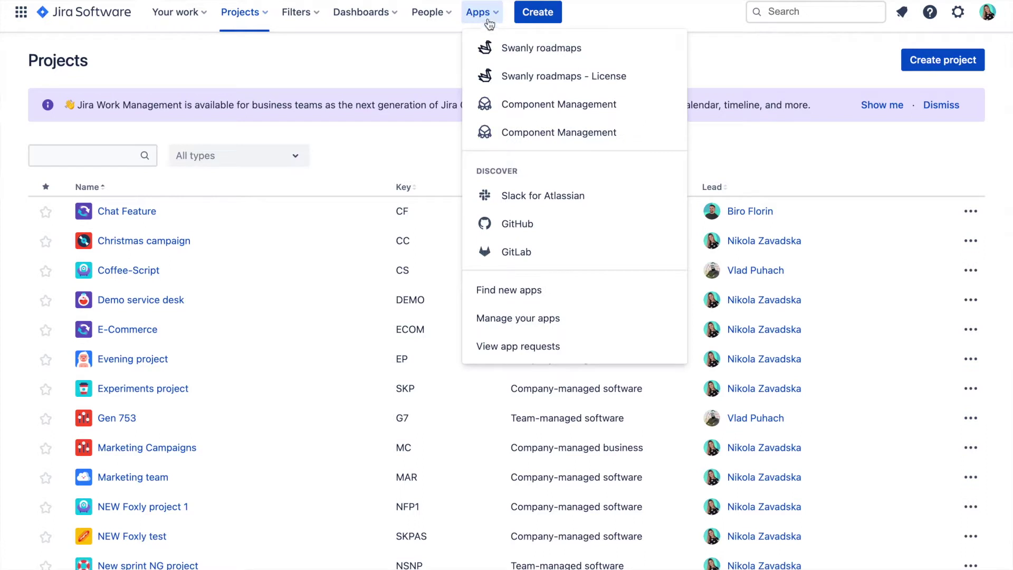
left_click(511, 49)
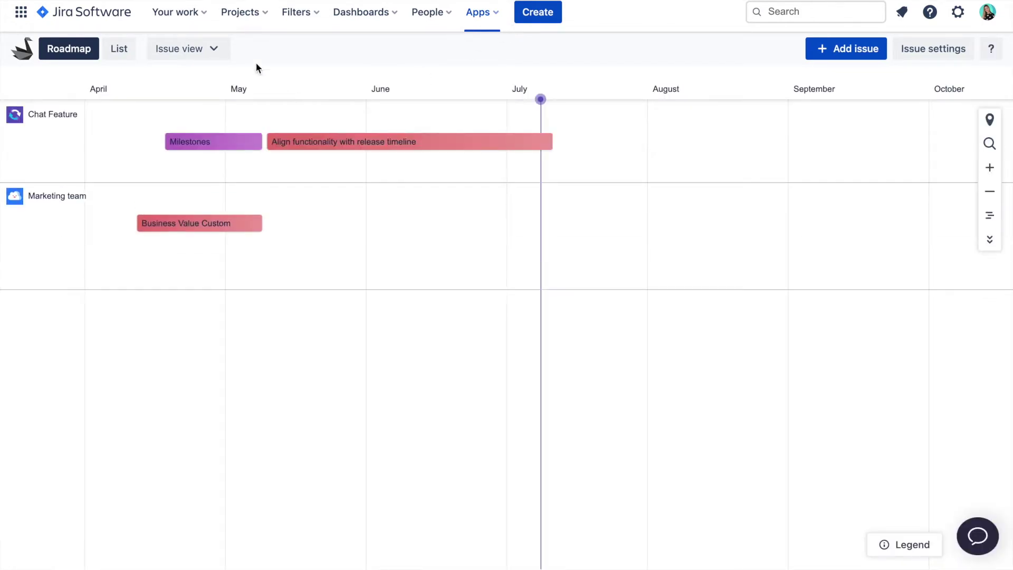
left_click(177, 80)
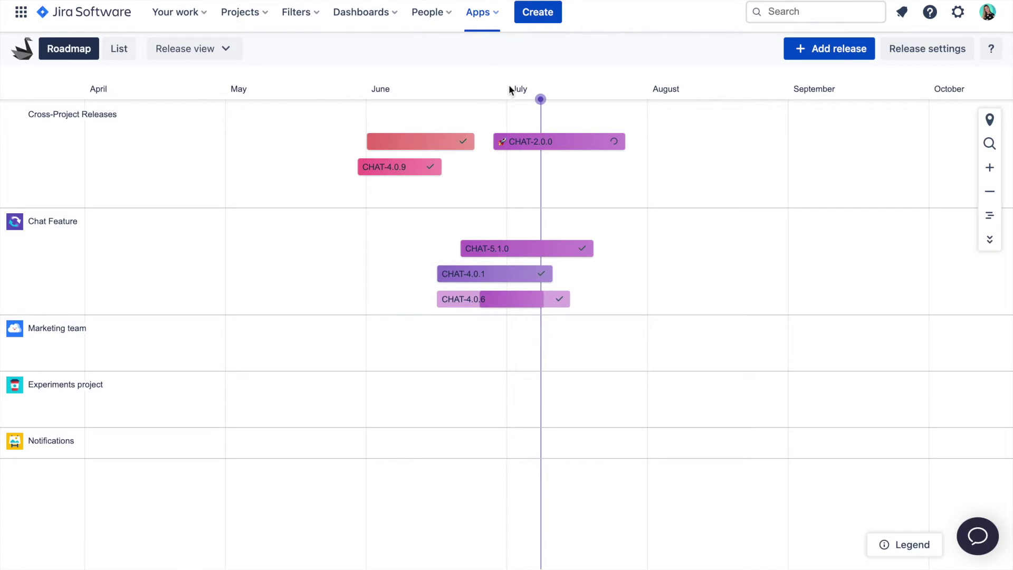
left_click(815, 61)
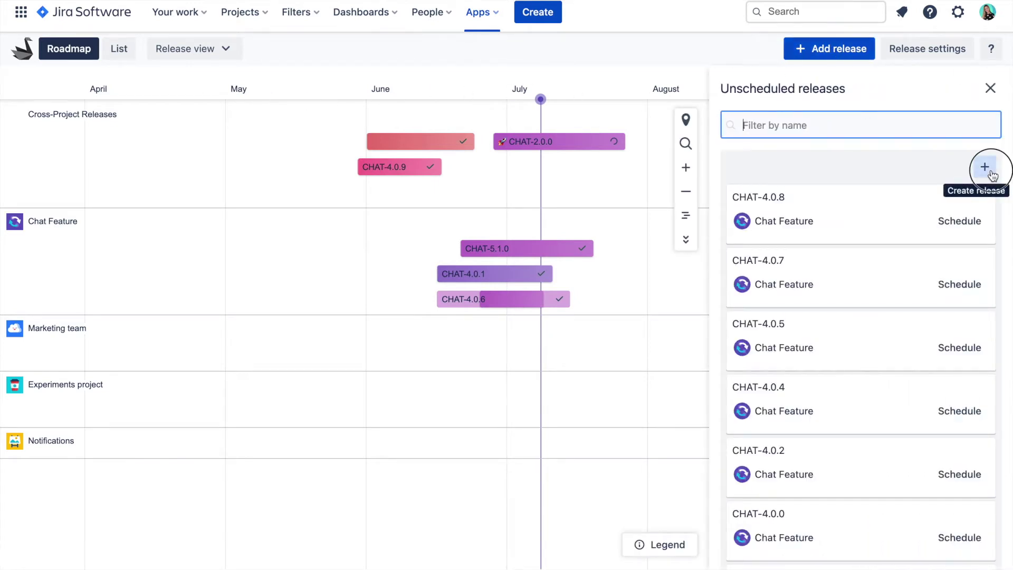
- Create release Cross-1.0.0.3 linked to Chat Feature and Evening project
left_click(991, 172)
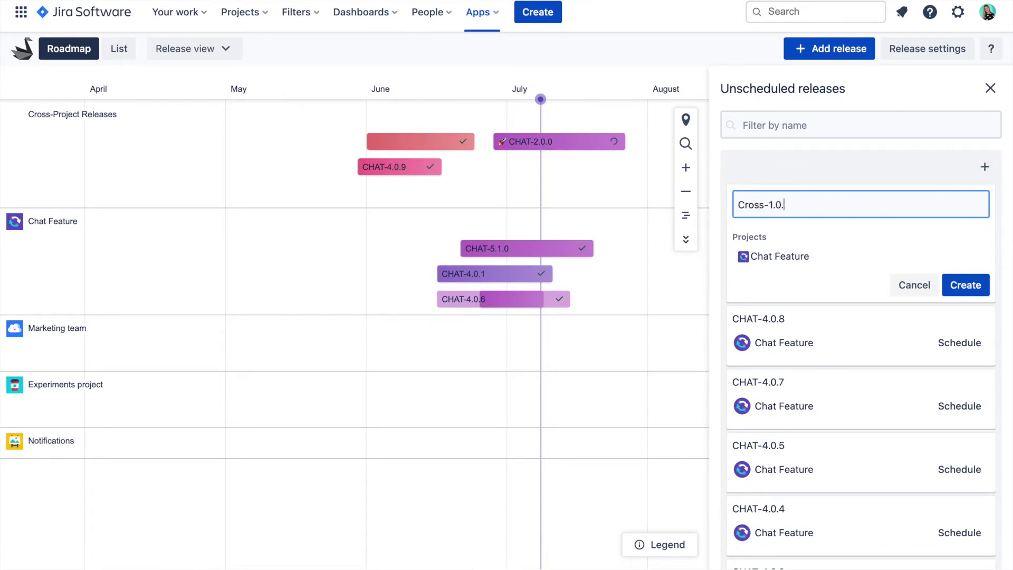
left_click(801, 269)
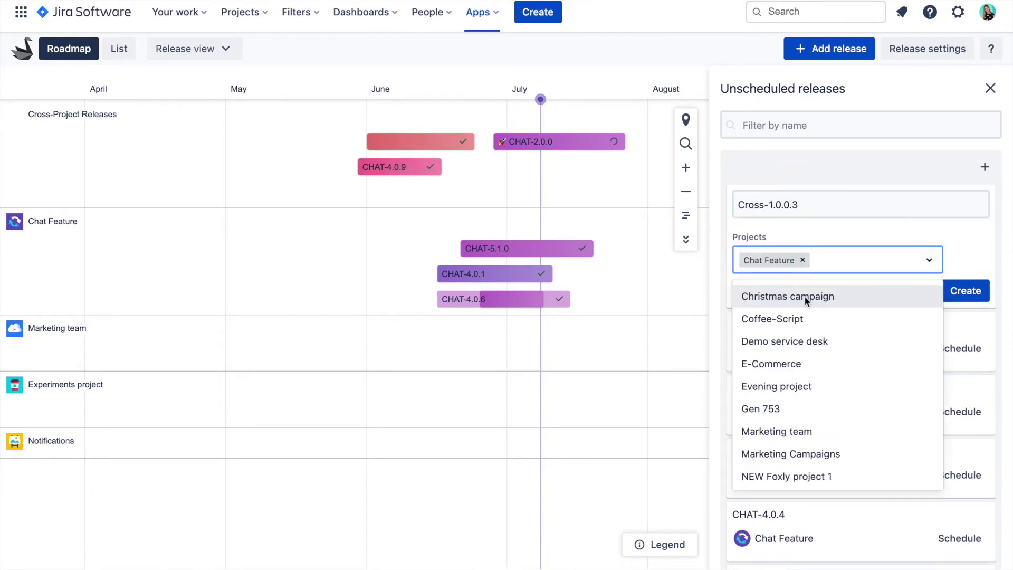
left_click(749, 387)
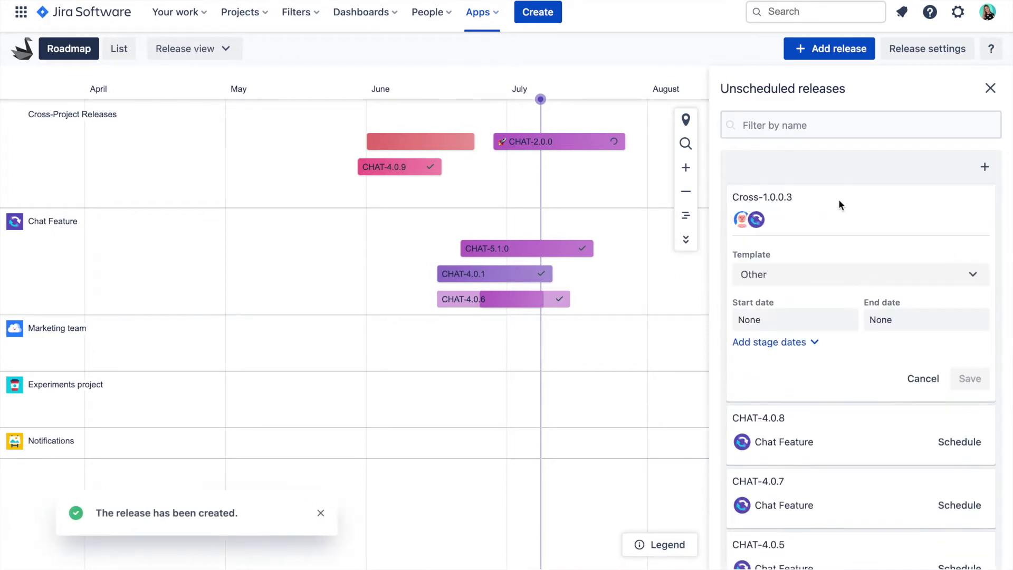
left_click(120, 49)
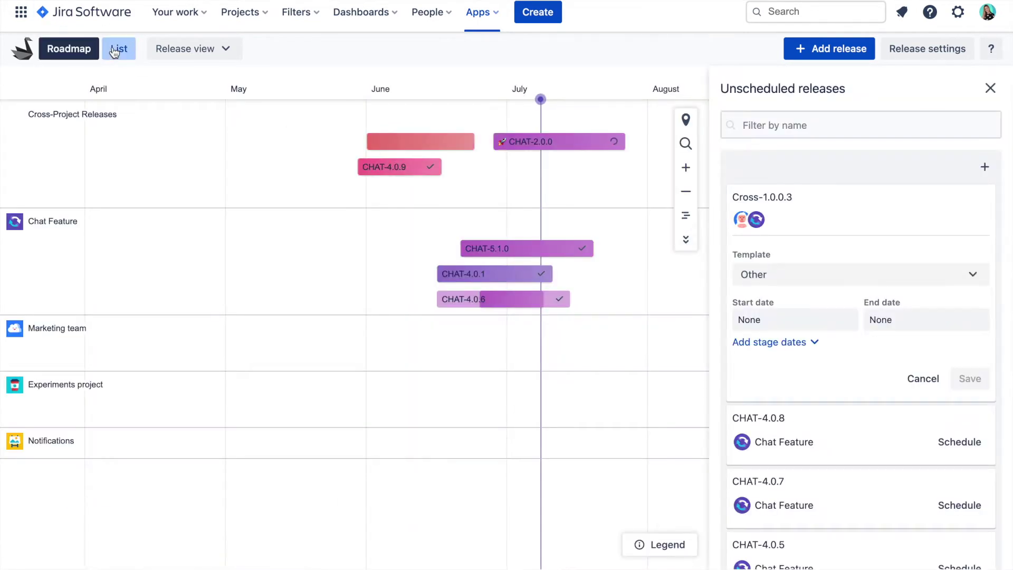
- Filter the release list for 'cross' and open Cross-1.0.0.3's full details
left_click(115, 49)
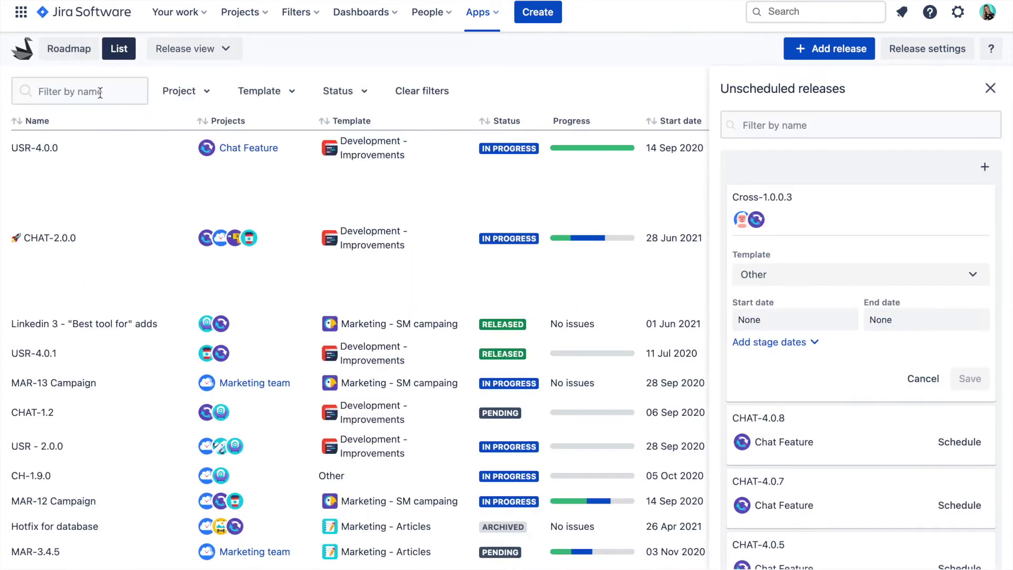
left_click(100, 92)
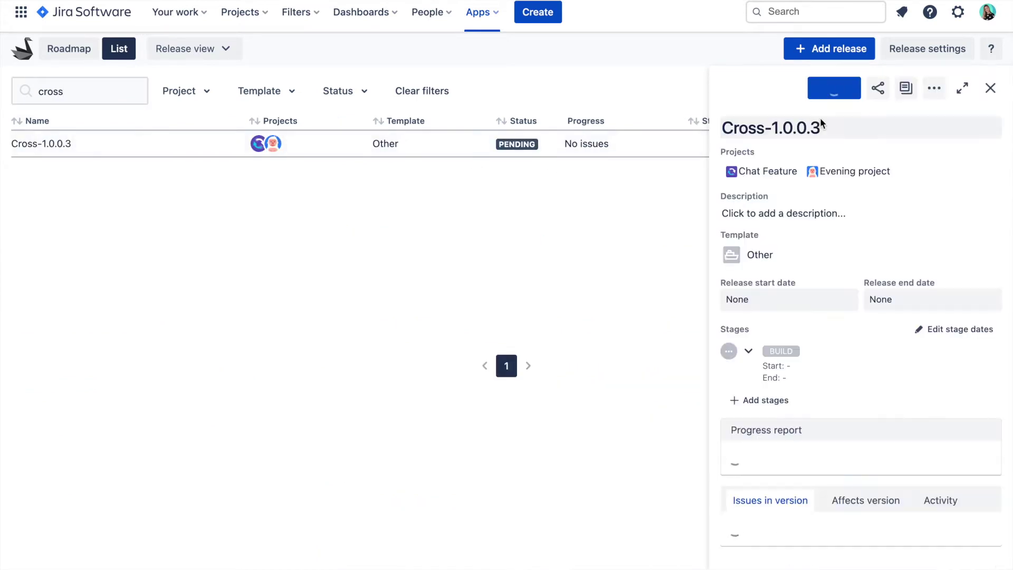
left_click(973, 95)
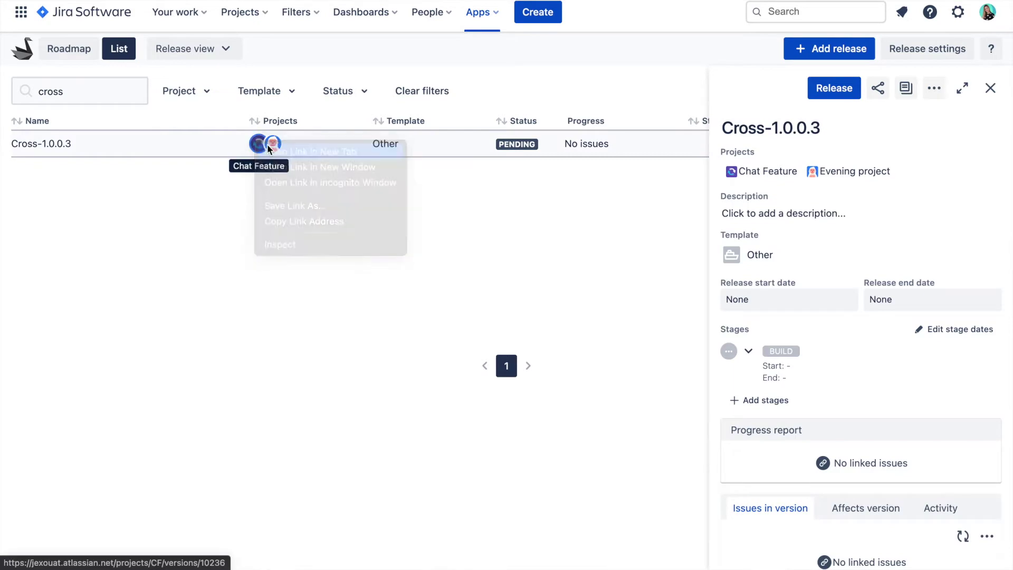
right_click(273, 144)
- Rename the release to 'Cross-1.0.0.3 - changed name' from its Evening project version
left_click(318, 74)
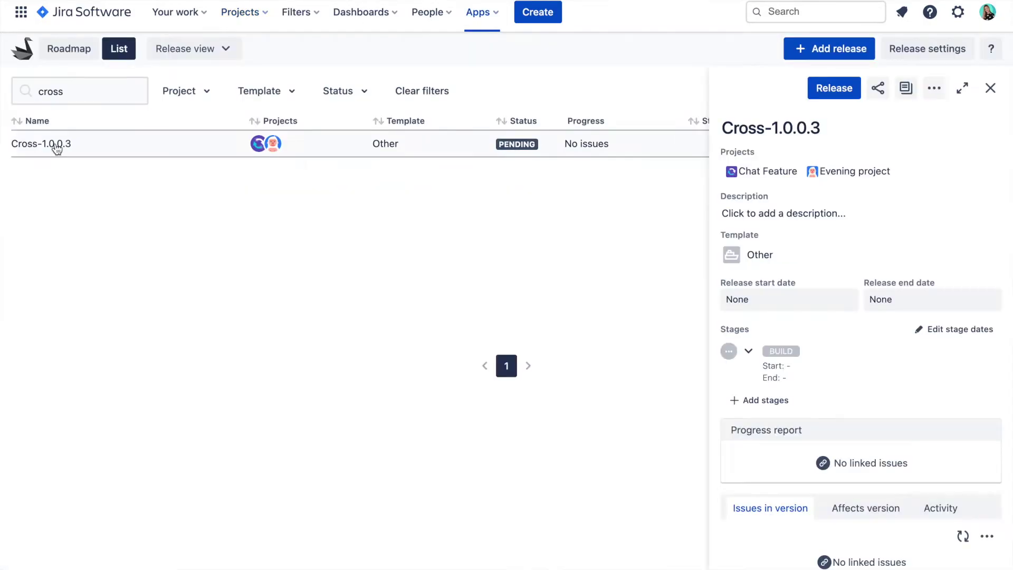
left_click(834, 131)
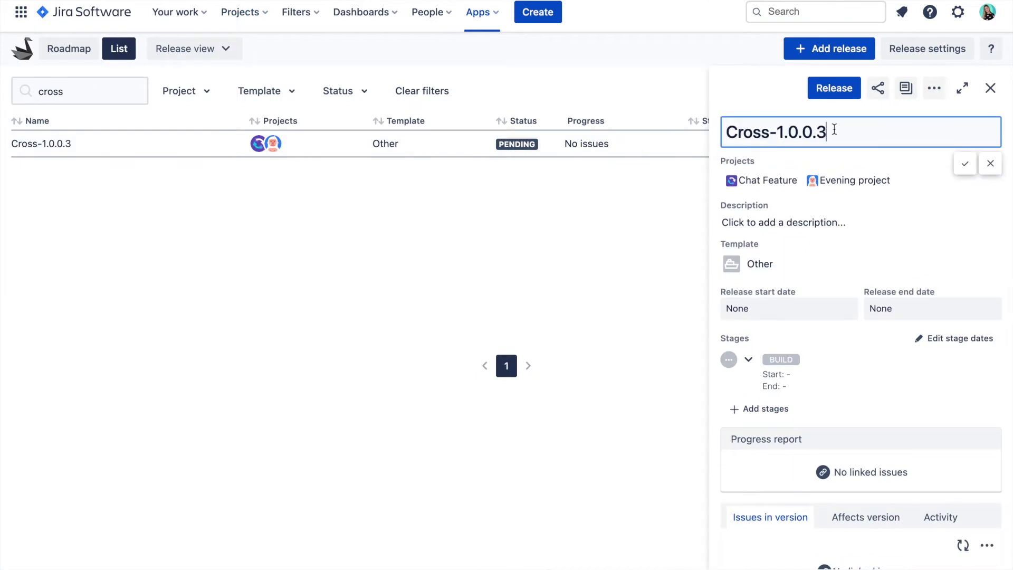
left_click(965, 163)
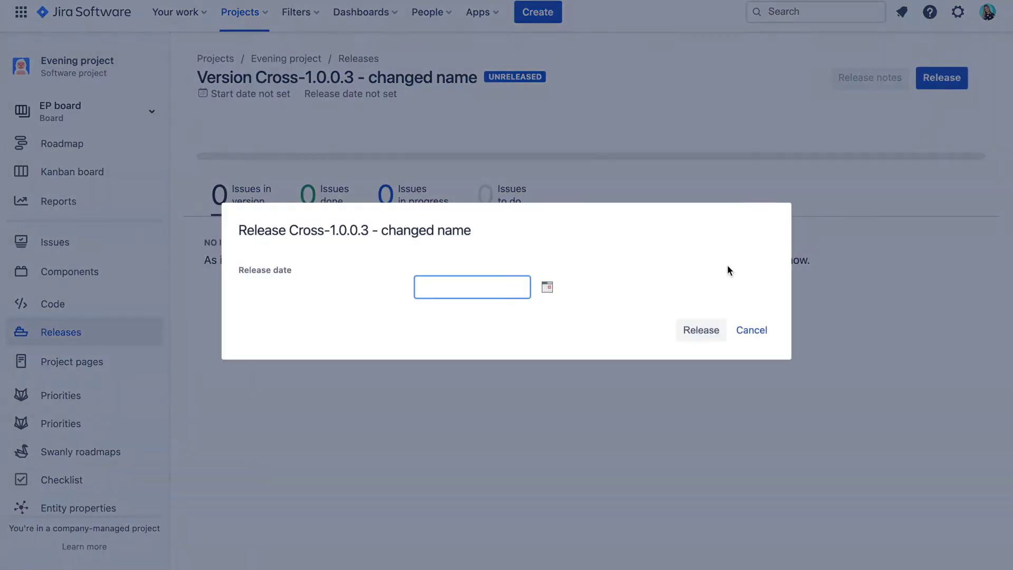
- Release the version on 08/Jul/2021, then view its Notifications version
left_click(693, 331)
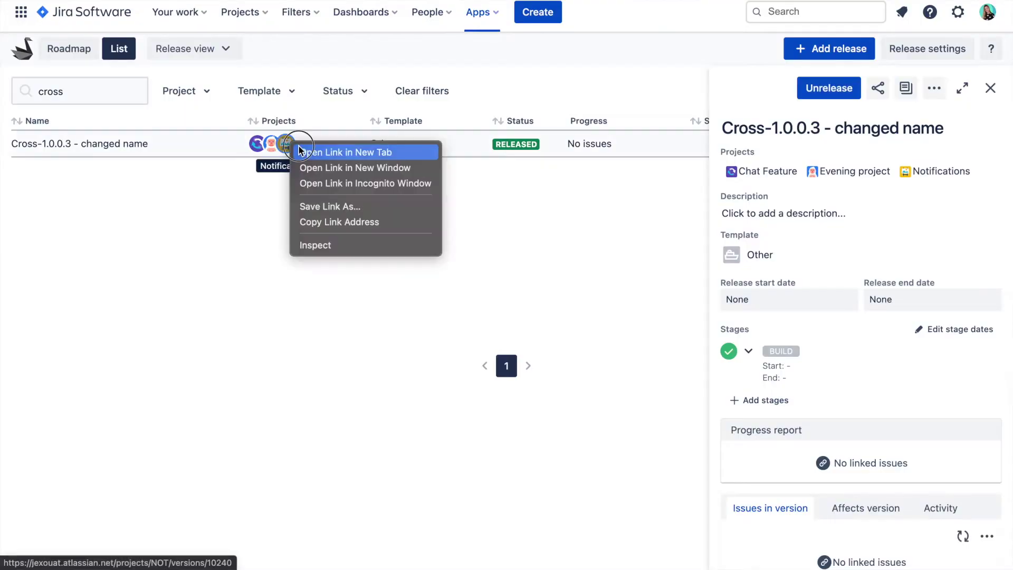
left_click(364, 181)
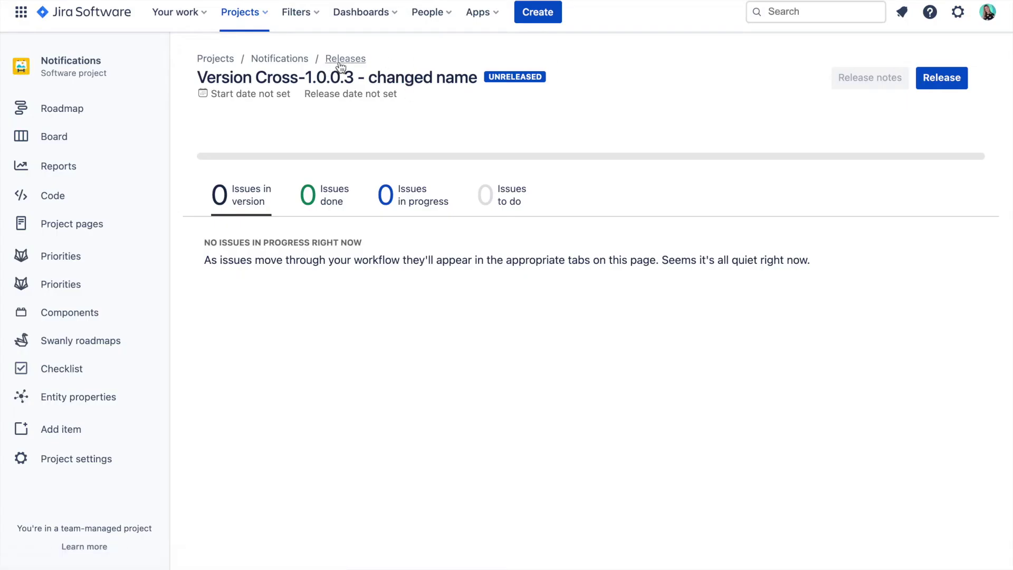
- Delete 'Cross-1.0.0.3 - changed name' from the Notifications project's releases
left_click(340, 60)
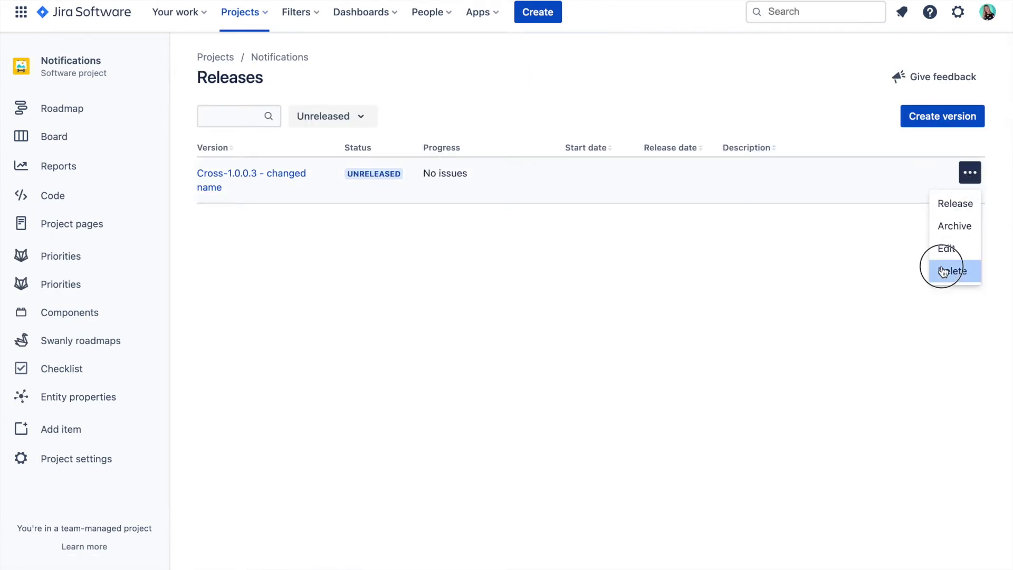
left_click(943, 271)
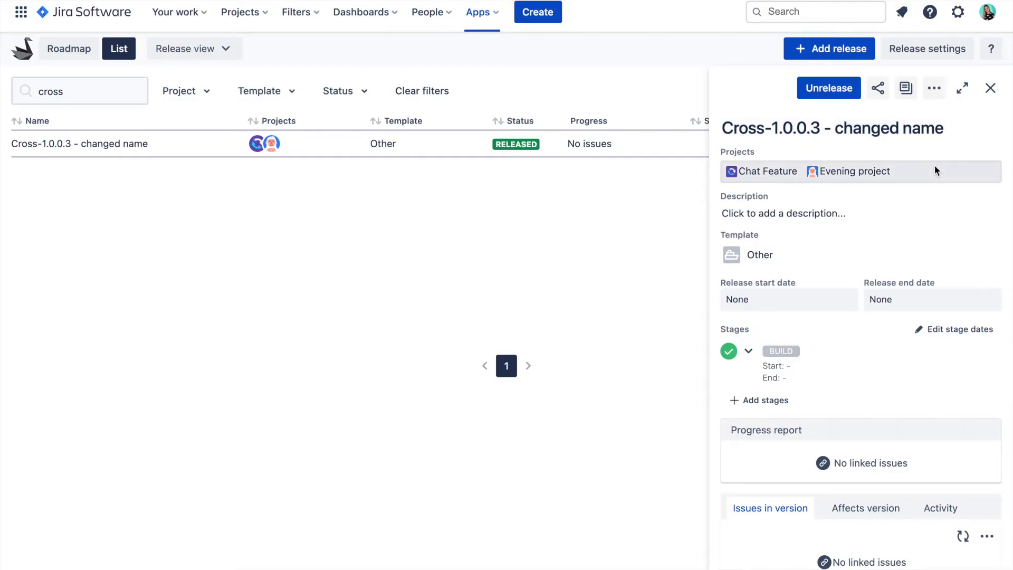
- Add Marketing team to the projects linked to Cross-1.0.0.3 - changed name
left_click(874, 168)
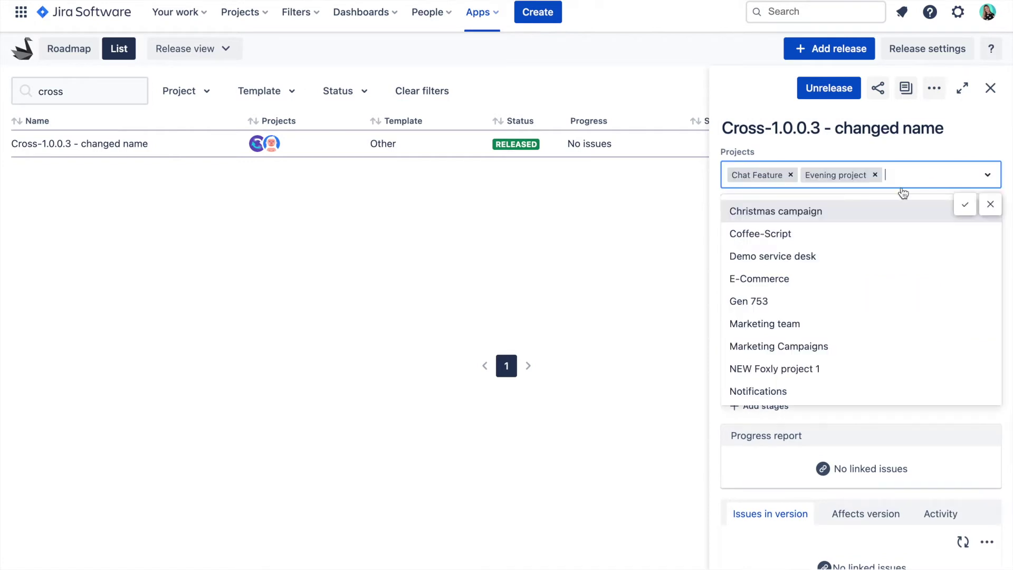
left_click(800, 325)
left_click(965, 206)
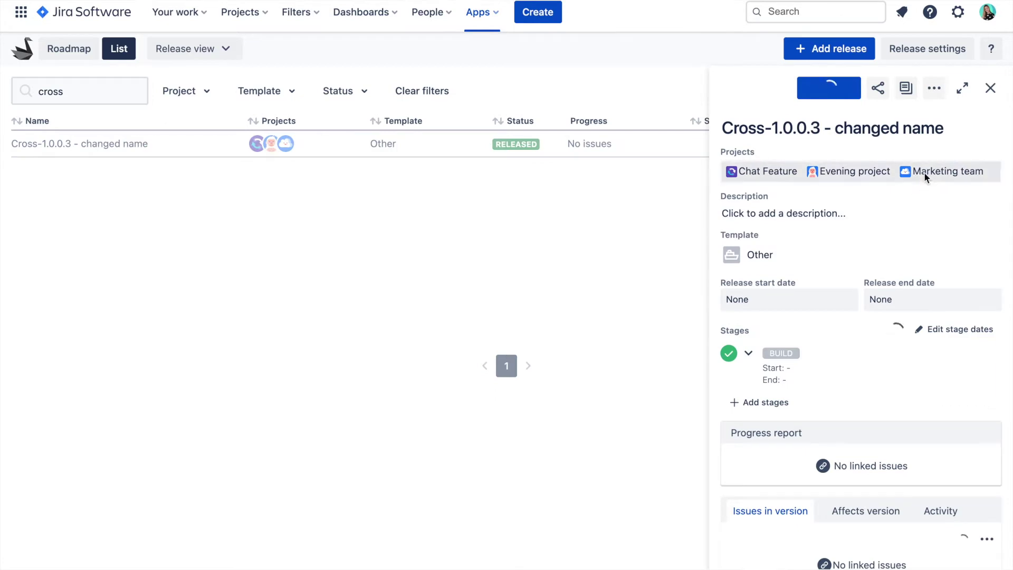
- Check the Marketing team version link, then confirm the release's project list
right_click(286, 148)
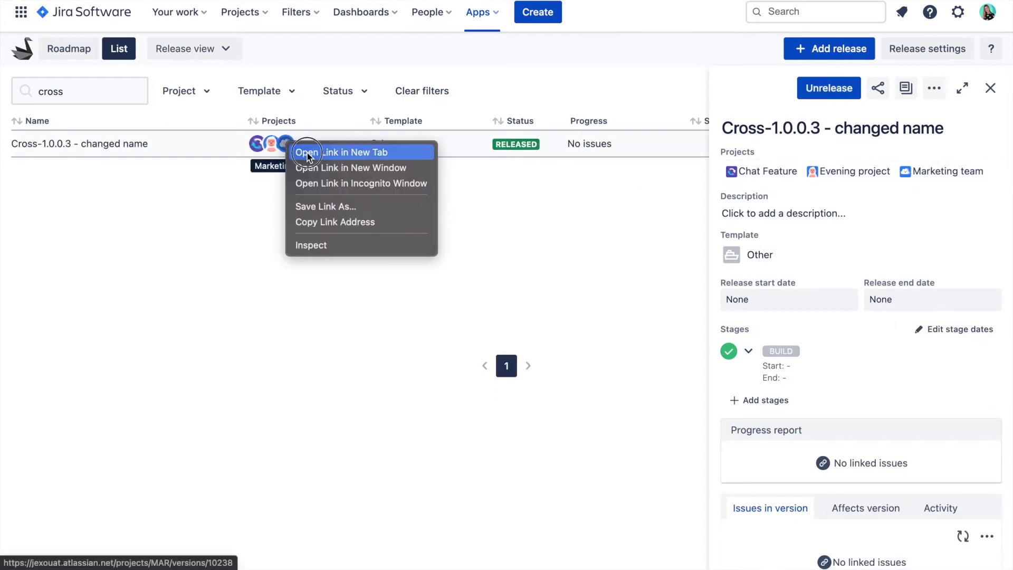
left_click(293, 152)
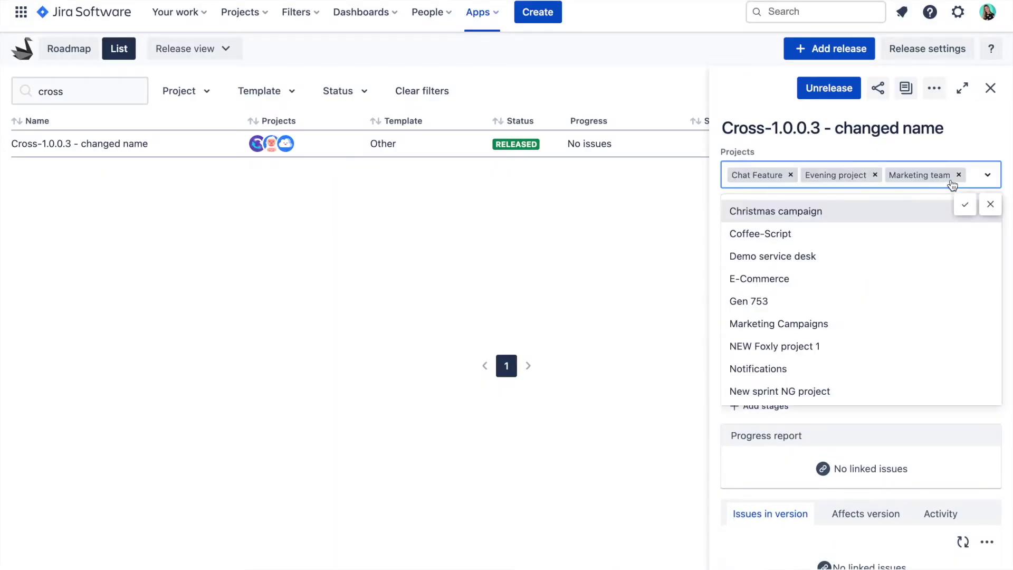
left_click(963, 200)
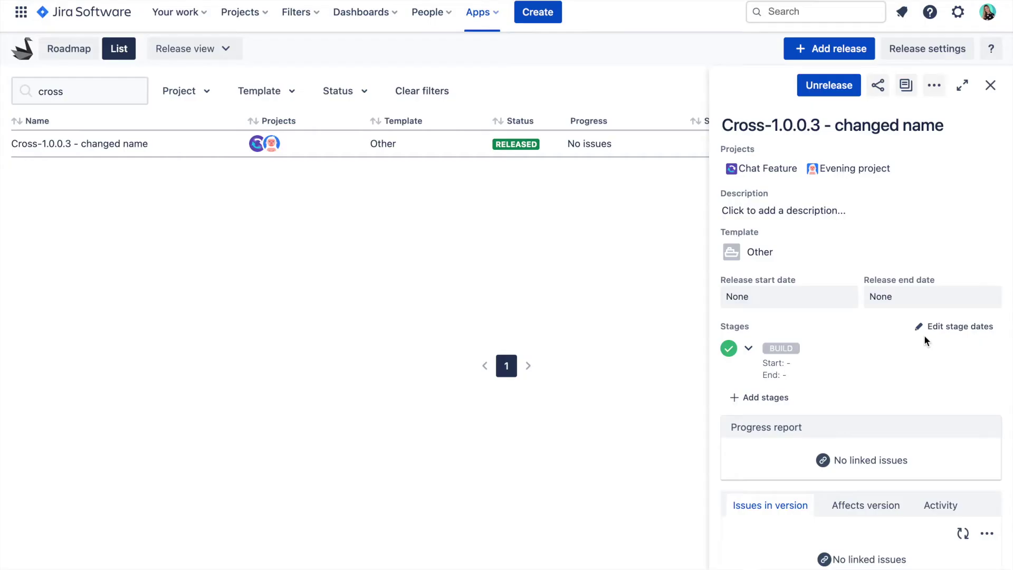
- Add issue CF-53 'A new issue' in Chat Feature and EP-1 'For other project' in Evening project
scroll(938, 415, "down", 2)
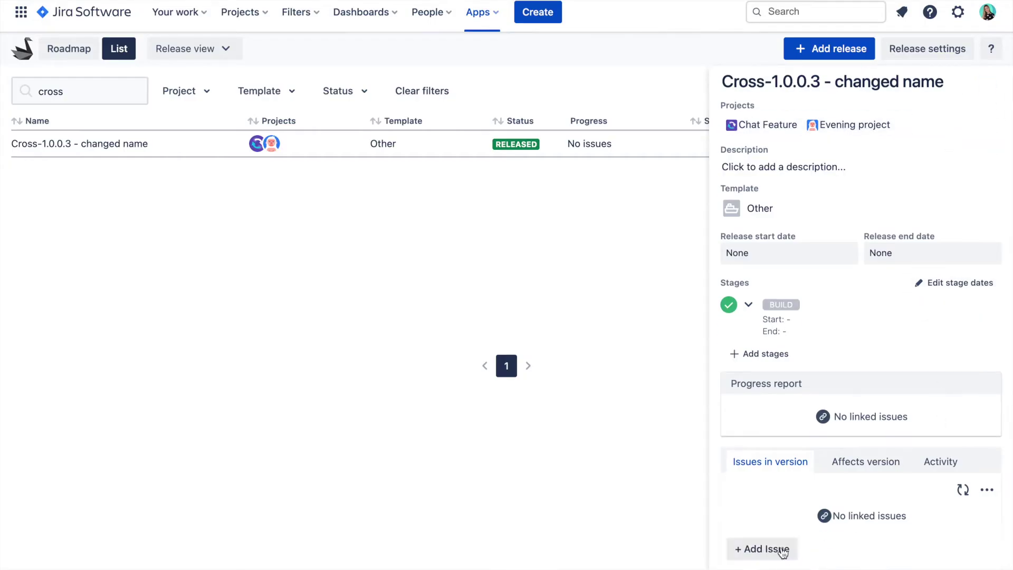
left_click(754, 549)
scroll(838, 511, "down", 3)
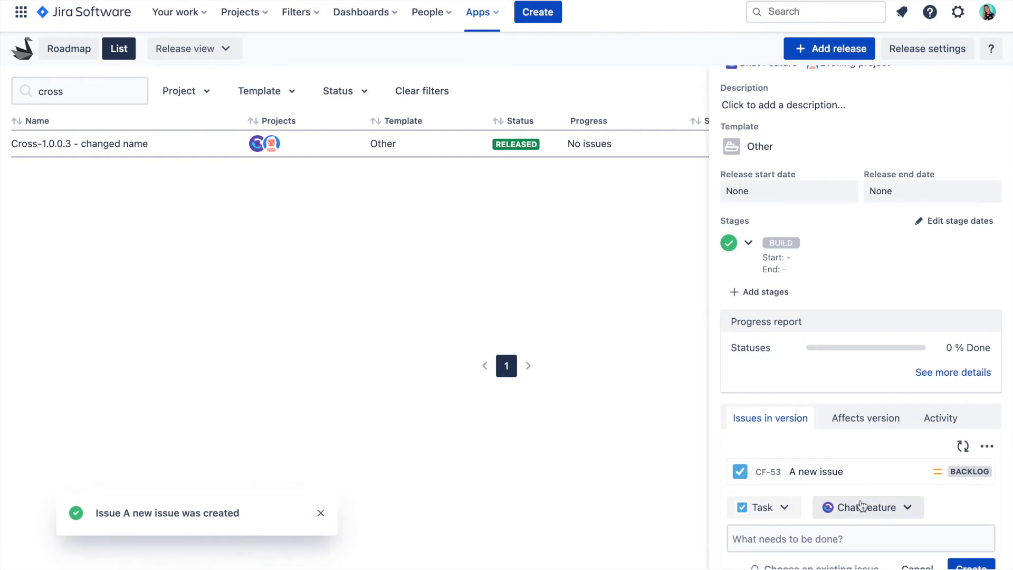
left_click(869, 549)
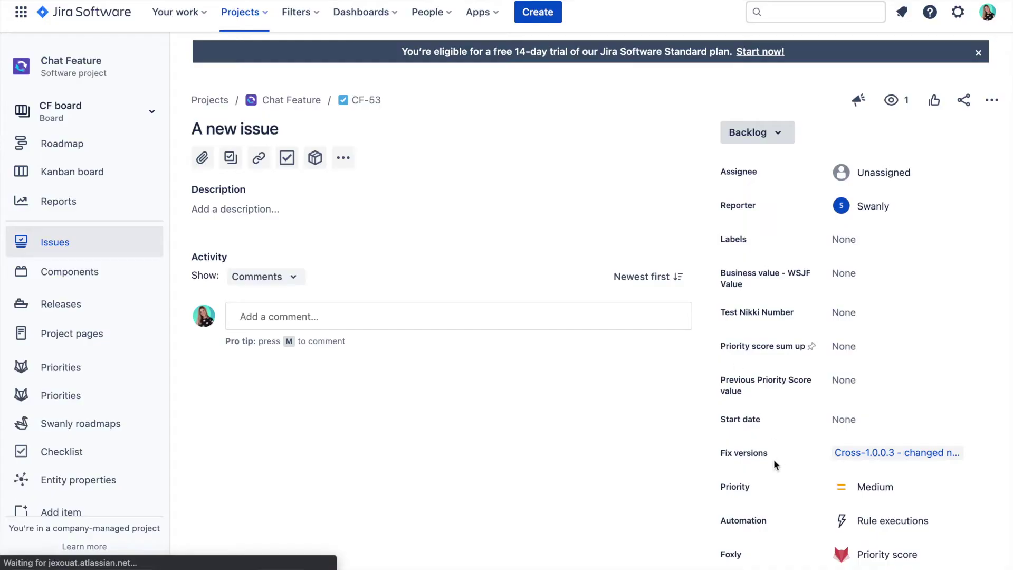
- Remove the Cross-1.0.0.3 - changed name fix version from CF-53
left_click(973, 455)
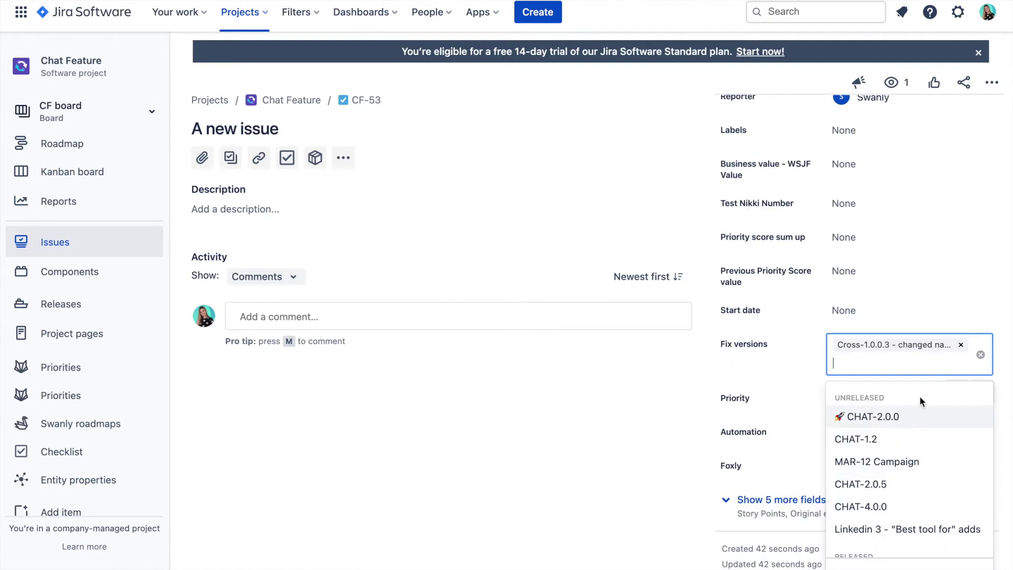
left_click(981, 355)
left_click(1006, 359)
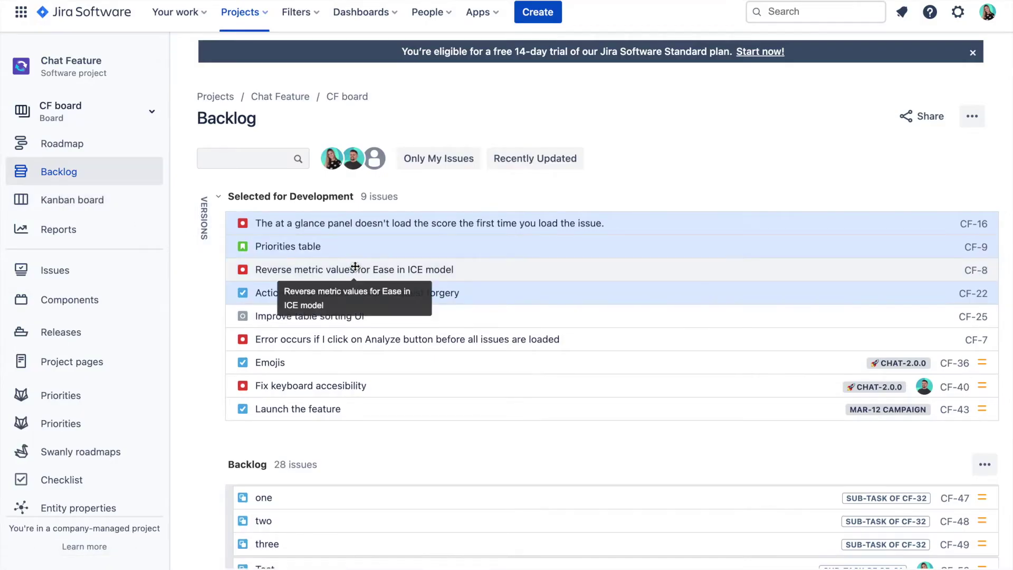
- In the Backlog, drag CF-22, CF-25 and CF-7 onto the Cross-1.0.0.3 - changed name version
left_click_drag(490, 246, 505, 245)
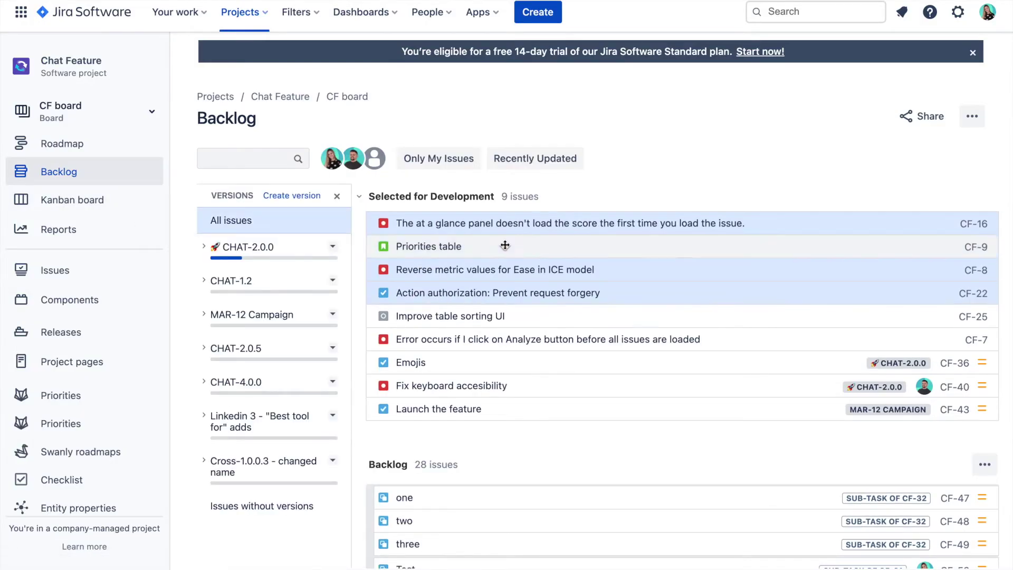
left_click(496, 317, "shift")
left_click_drag(496, 316, 339, 471)
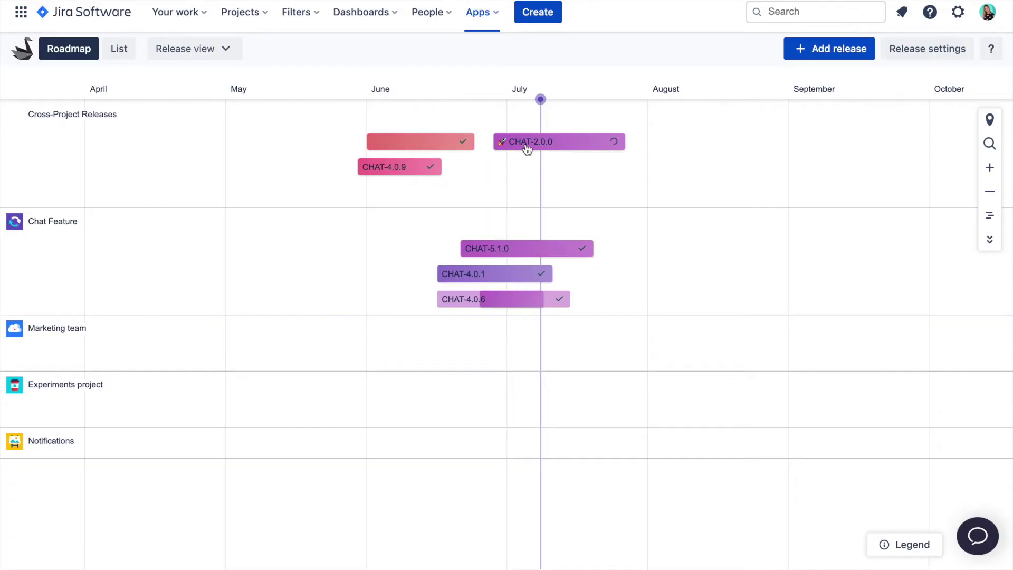
- Expand the CHAT-2.0.0 release report: 17 issues, 4 done, 7 in progress, 6 open
left_click(526, 148)
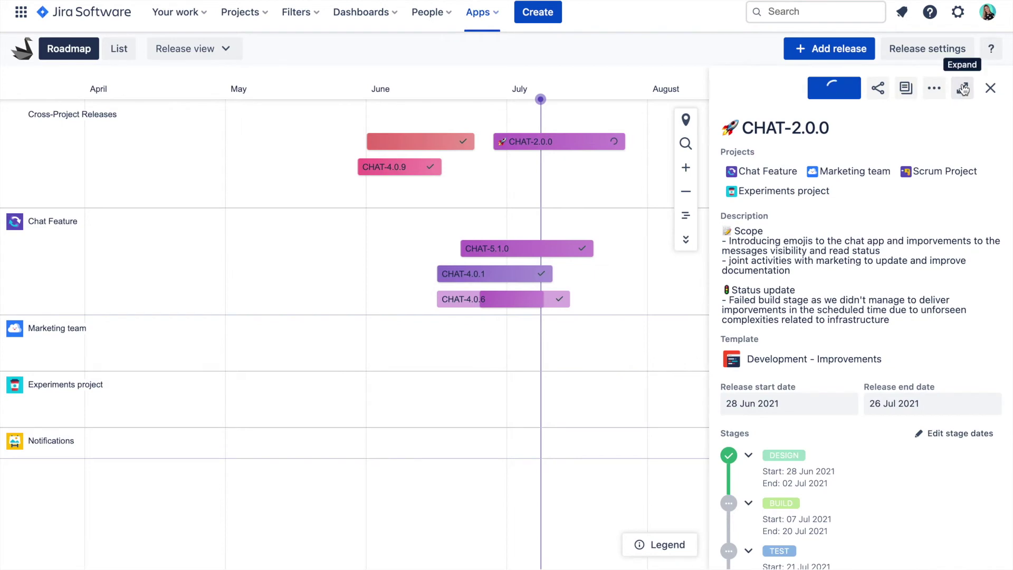
scroll(895, 289, "down", 5)
scroll(808, 386, "down", 4)
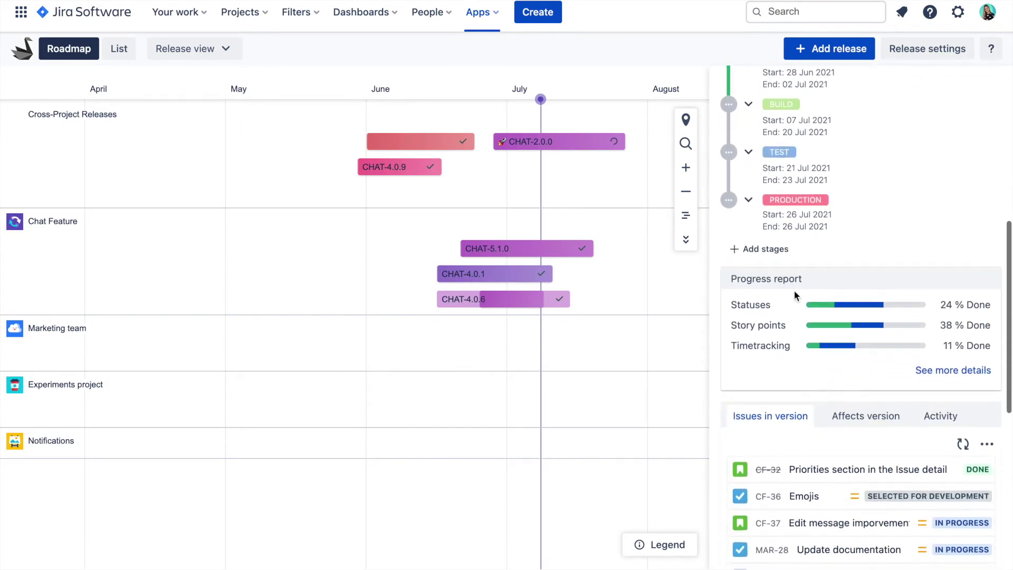
scroll(791, 364, "up", 10)
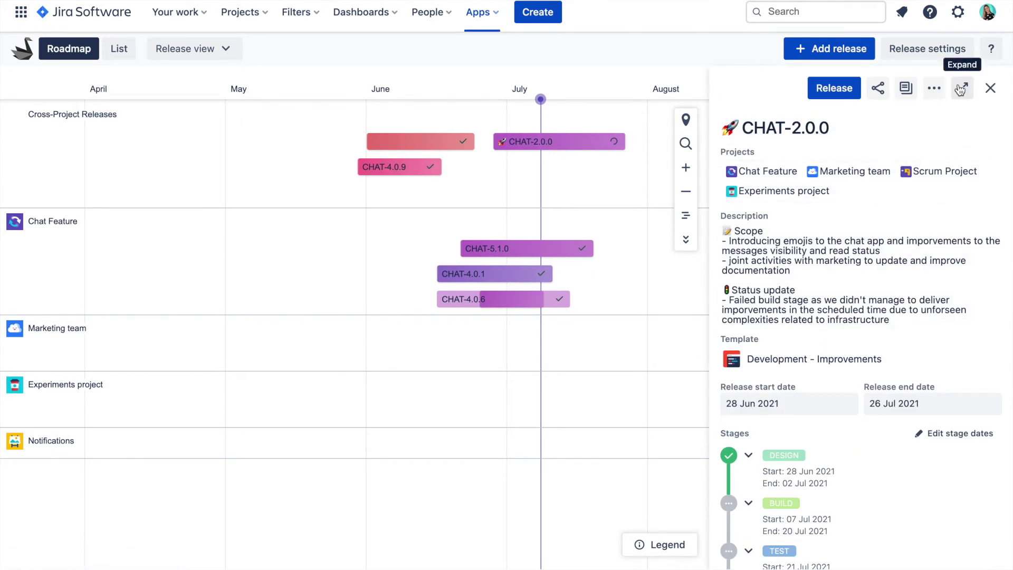
left_click(960, 88)
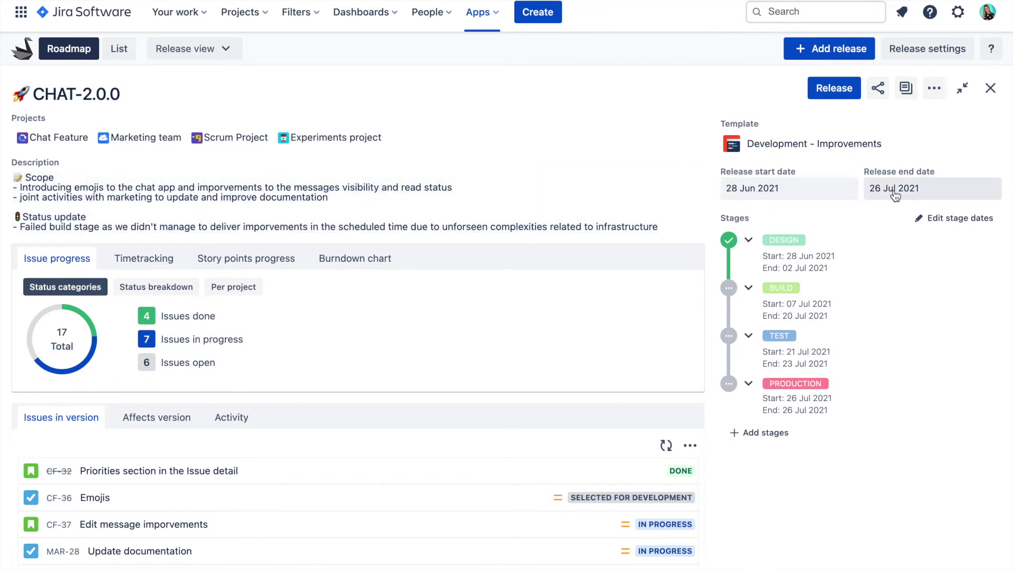
scroll(263, 415, "down", 3)
scroll(154, 442, "down", 2)
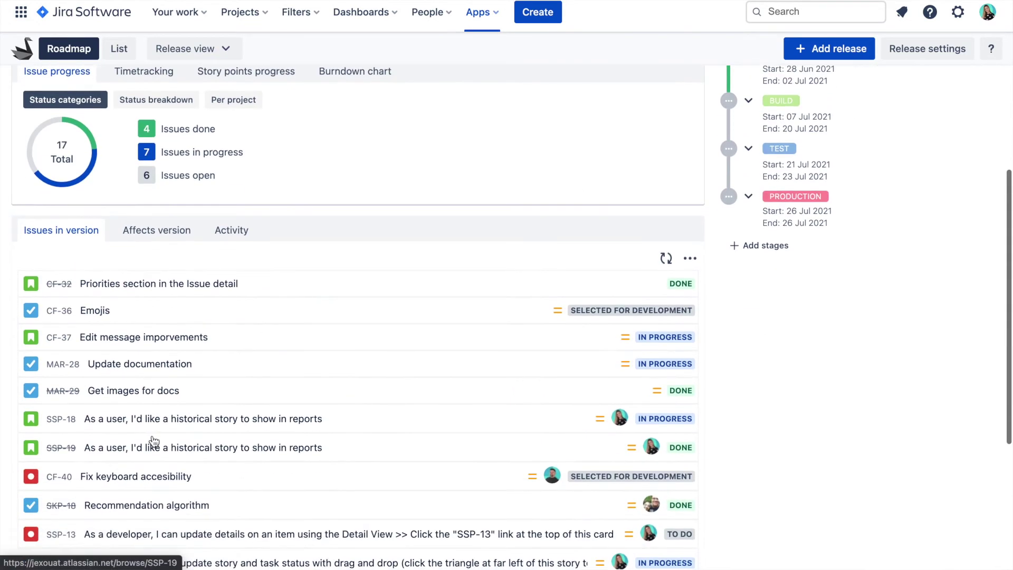
scroll(106, 317, "up", 6)
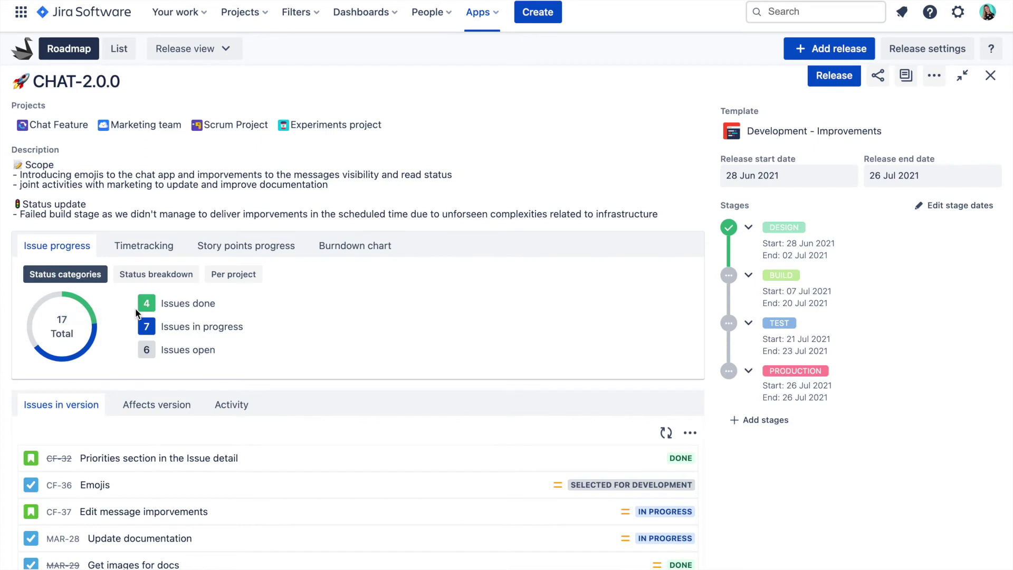
- Show CHAT-2.0.0 issue progress by status and per project, then its time tracking (estimate 2w 4d 1h)
left_click(146, 279)
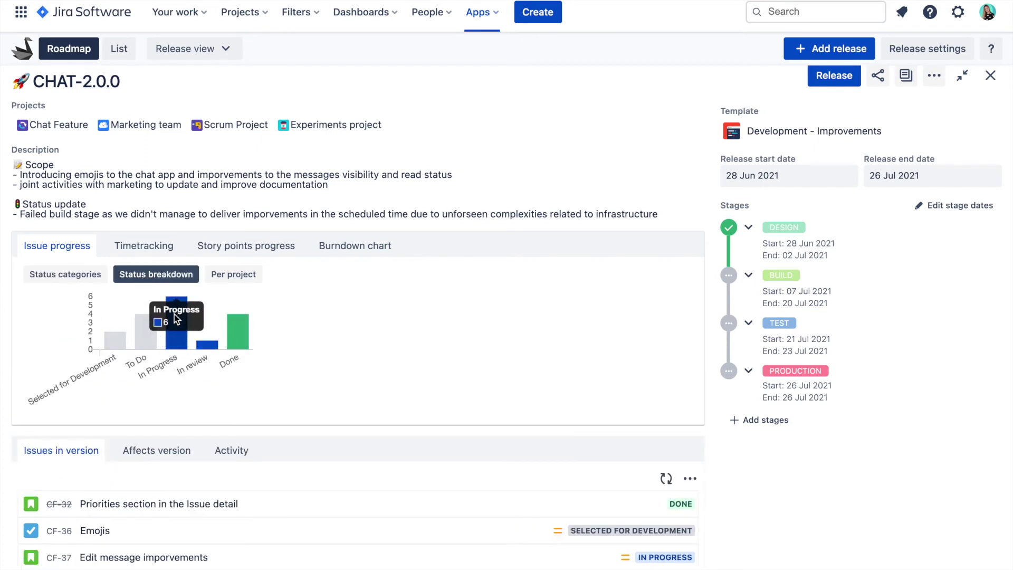
mouse_move(240, 339)
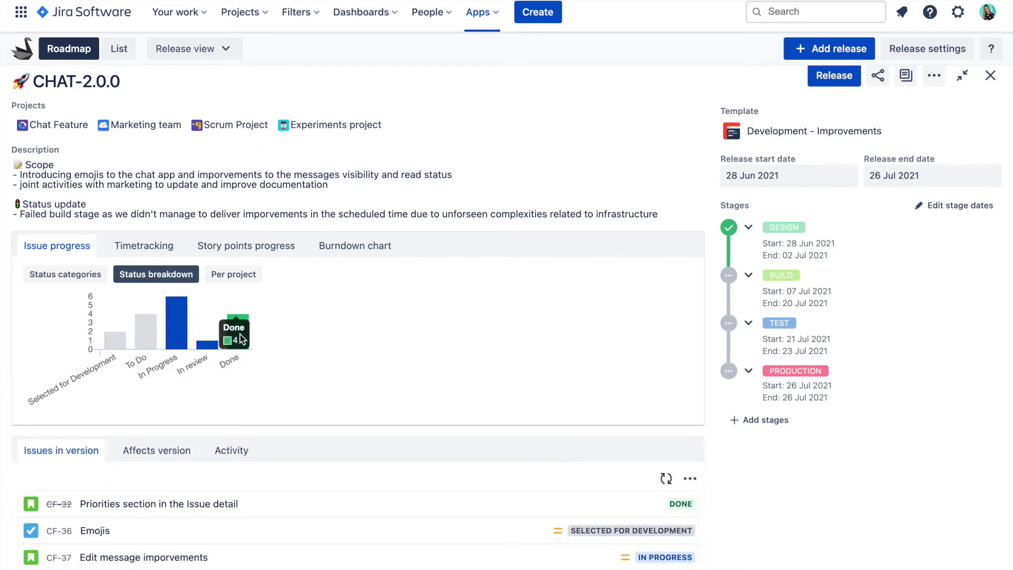
left_click(243, 279)
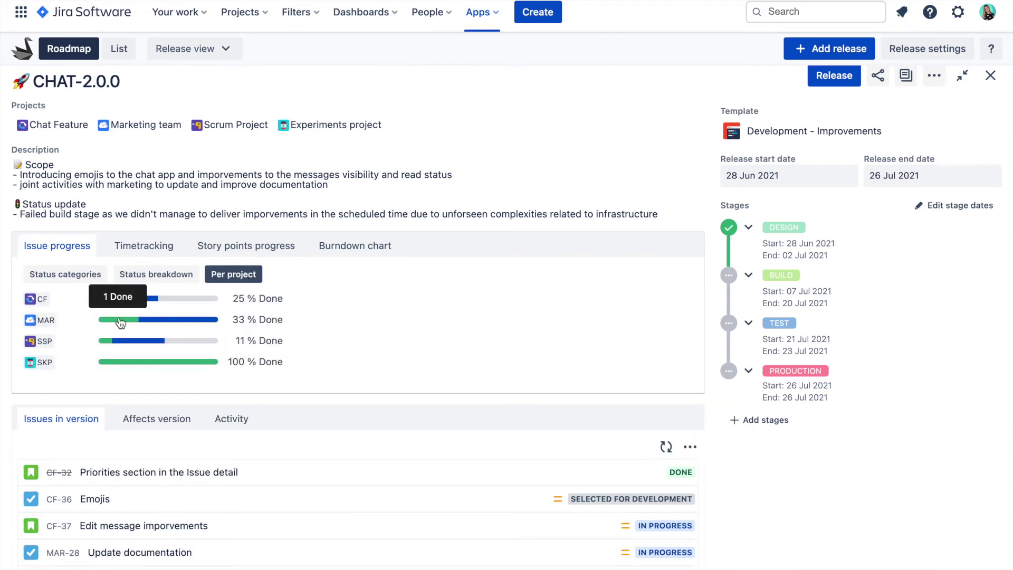
left_click(139, 255)
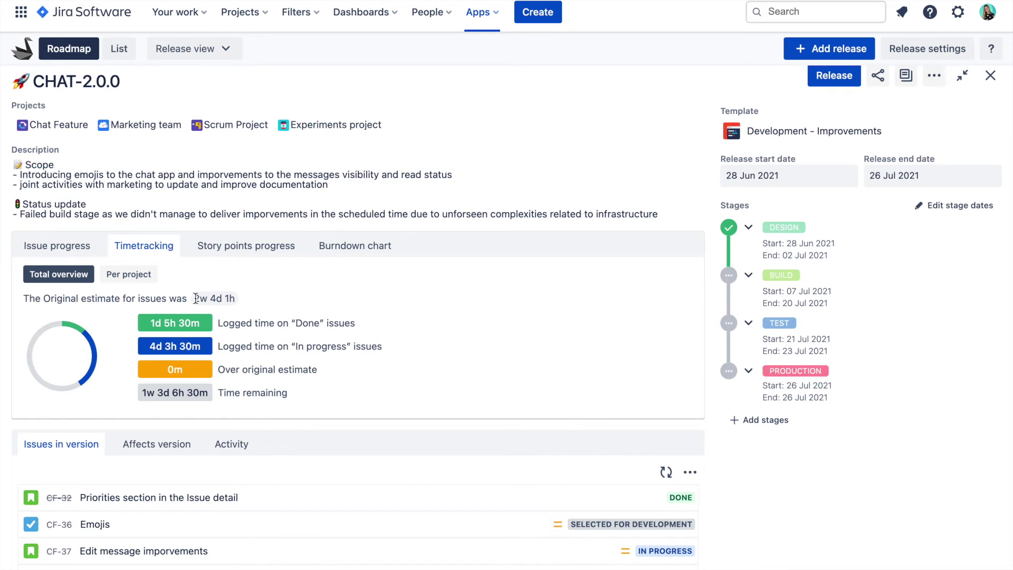
- Show CHAT-2.0.0's logged time broken down per project
left_click_drag(195, 298, 244, 297)
left_click(186, 322)
left_click(138, 279)
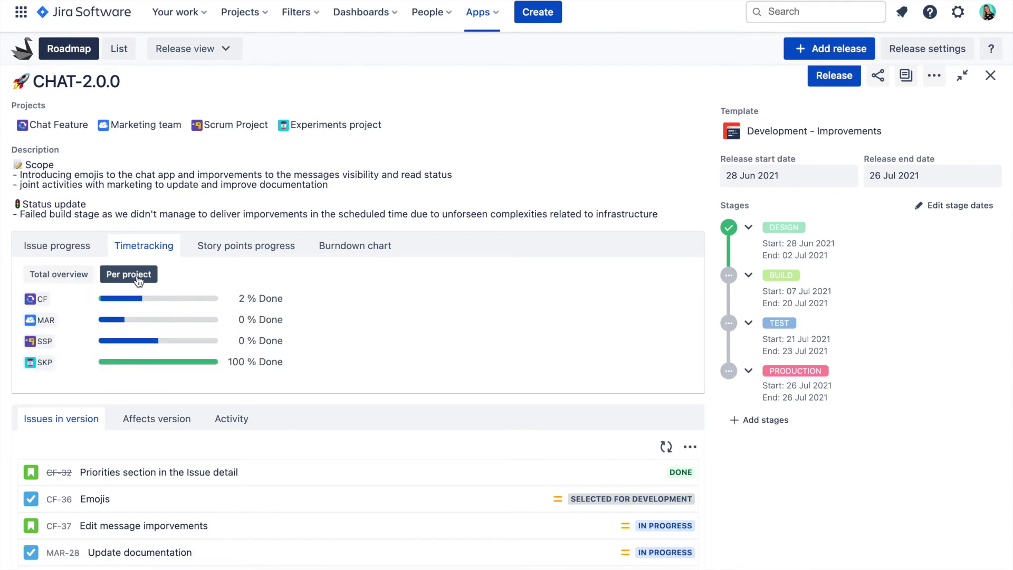
mouse_move(111, 323)
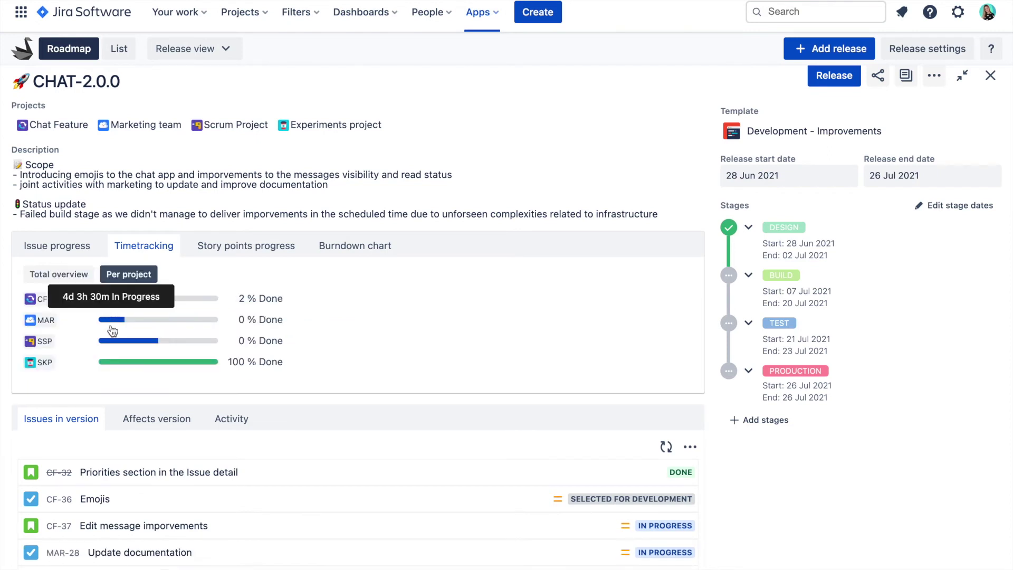
mouse_move(130, 369)
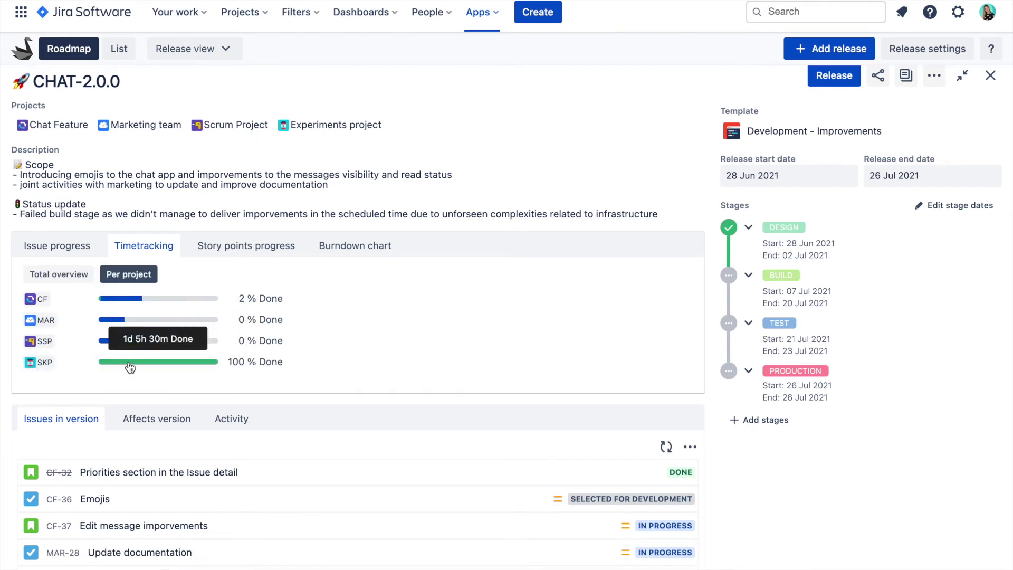
- Show story points progress per project (85 total, 32 done) and open the burndown chart
left_click(213, 254)
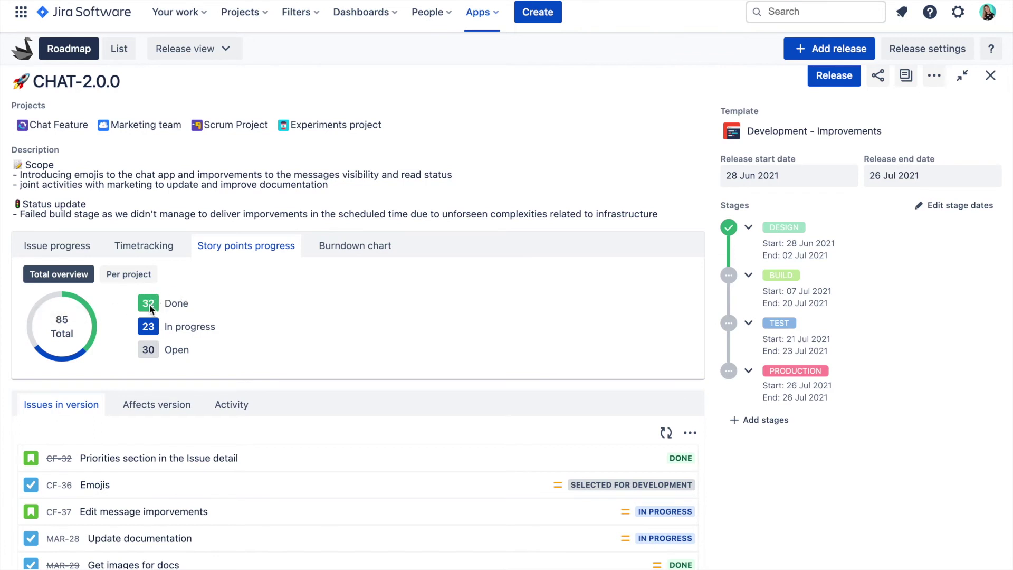
mouse_move(67, 358)
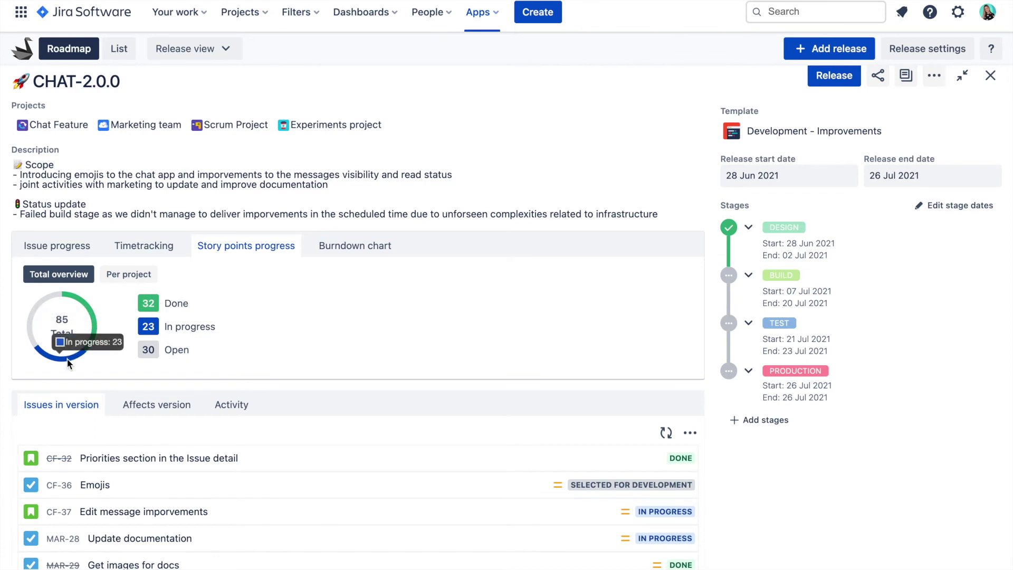
left_click(112, 280)
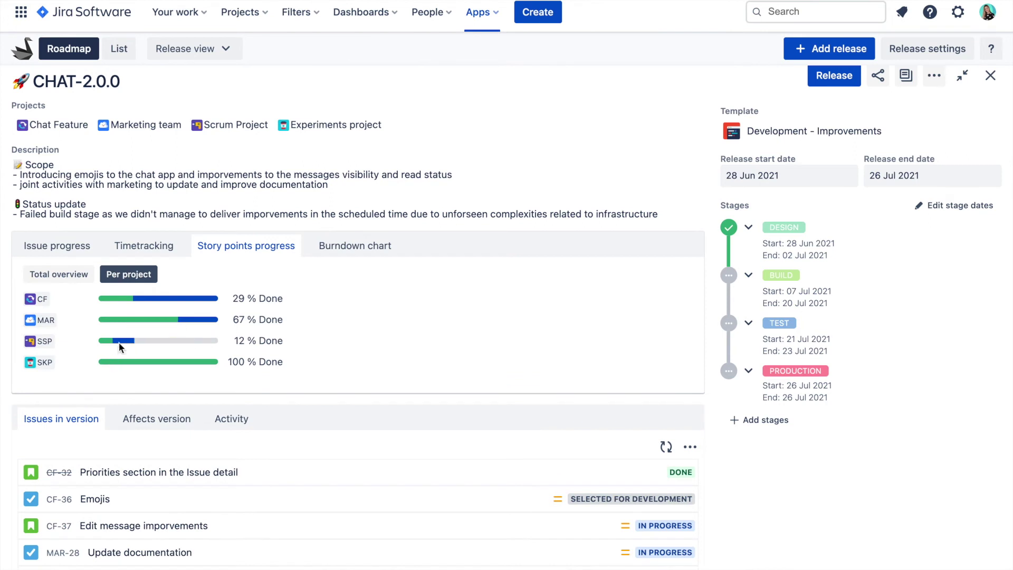
mouse_move(121, 346)
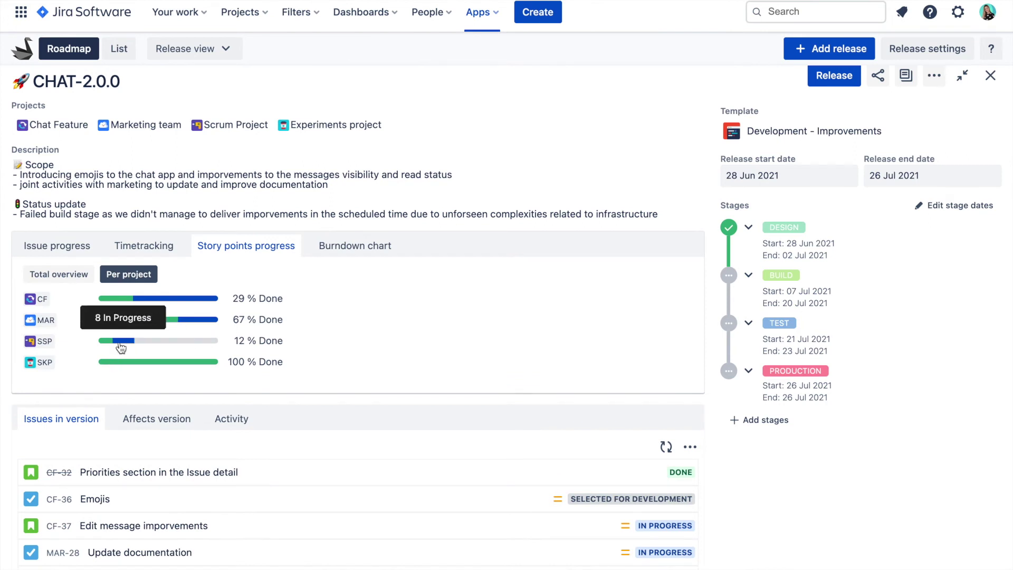
left_click(333, 256)
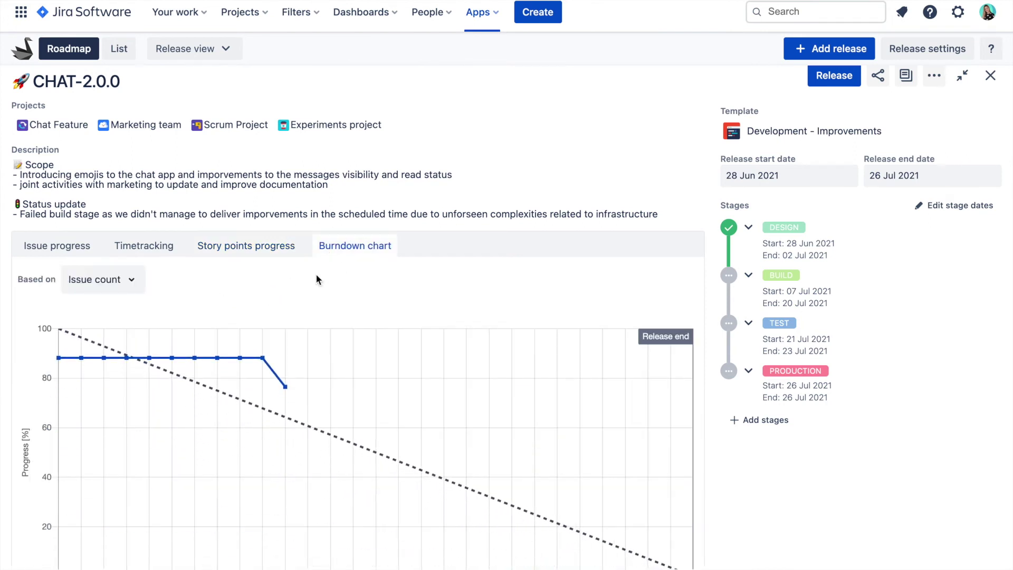
- Switch the CHAT-2.0.0 burndown basis to story points, then to time estimate
scroll(299, 309, "down", 3)
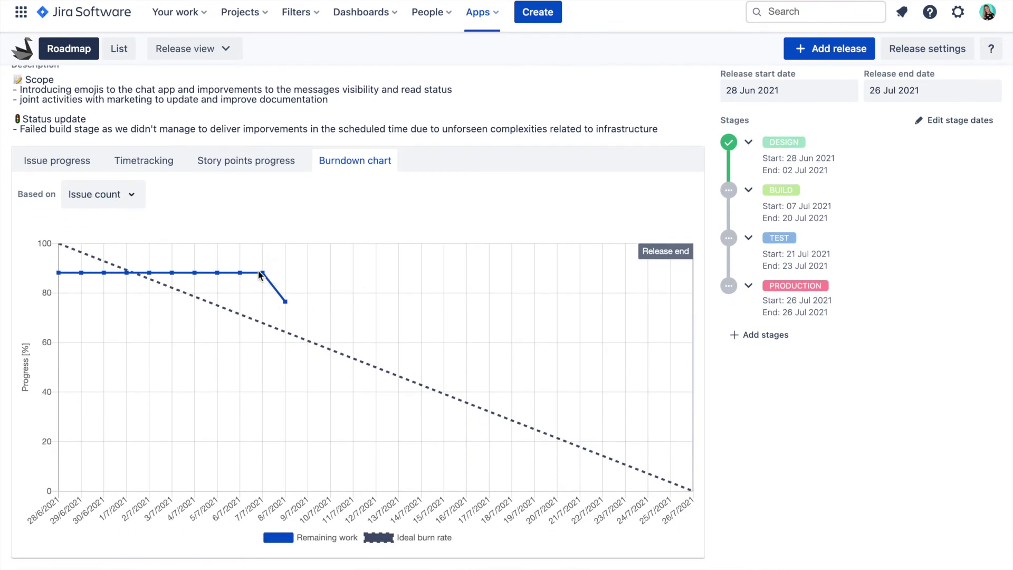
mouse_move(265, 275)
mouse_move(286, 303)
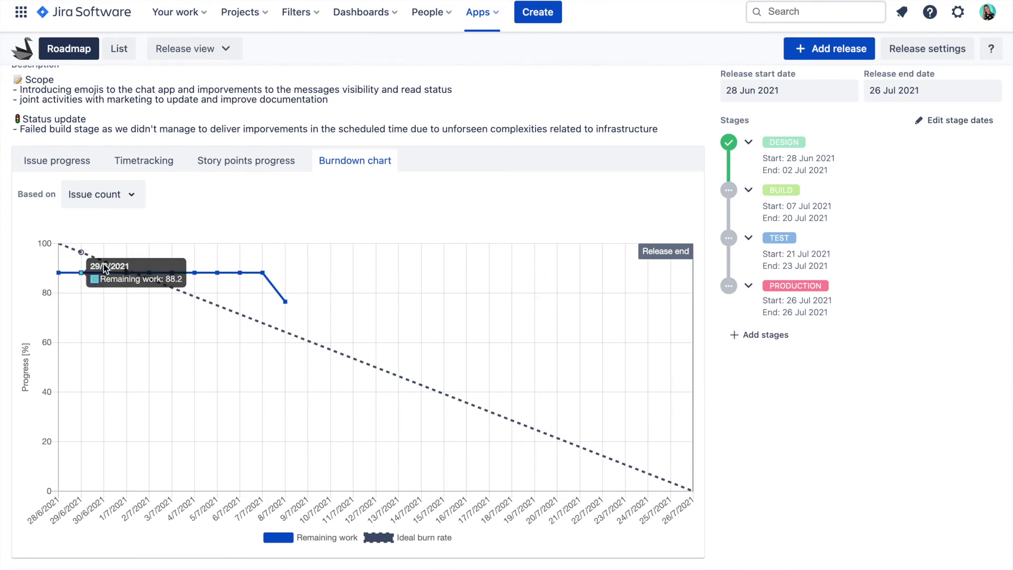
left_click(130, 202)
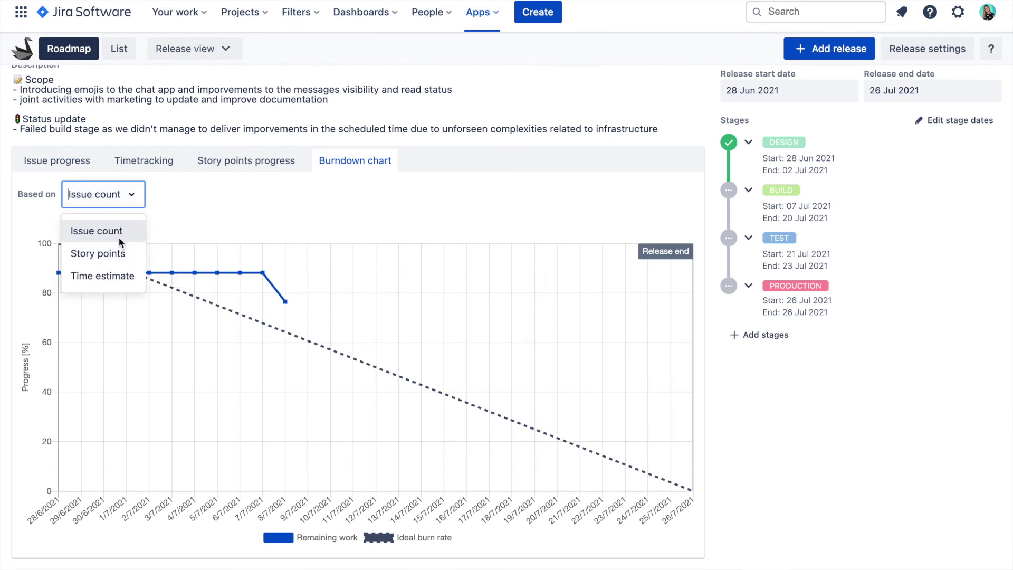
left_click(121, 255)
left_click(129, 197)
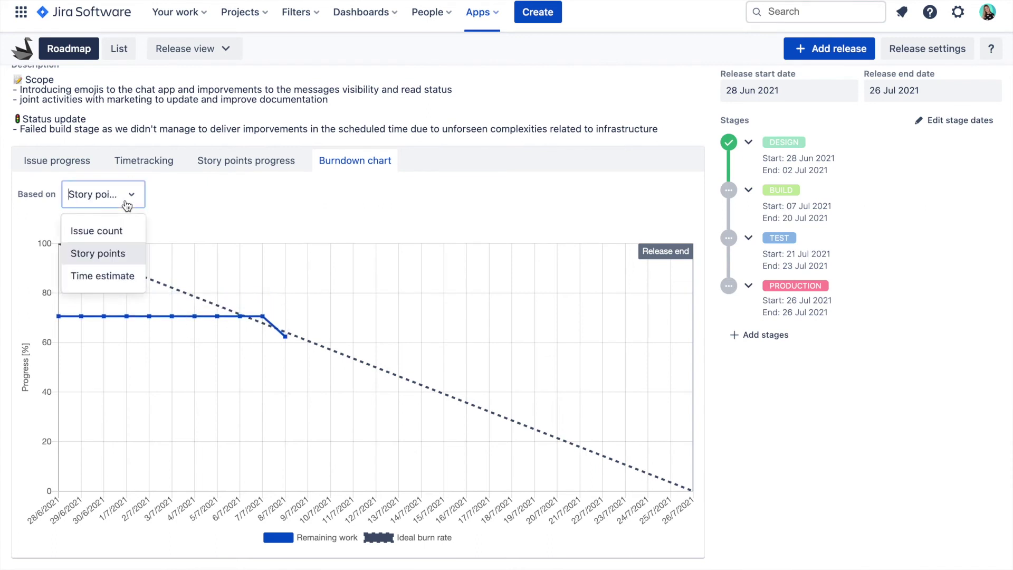
left_click(115, 274)
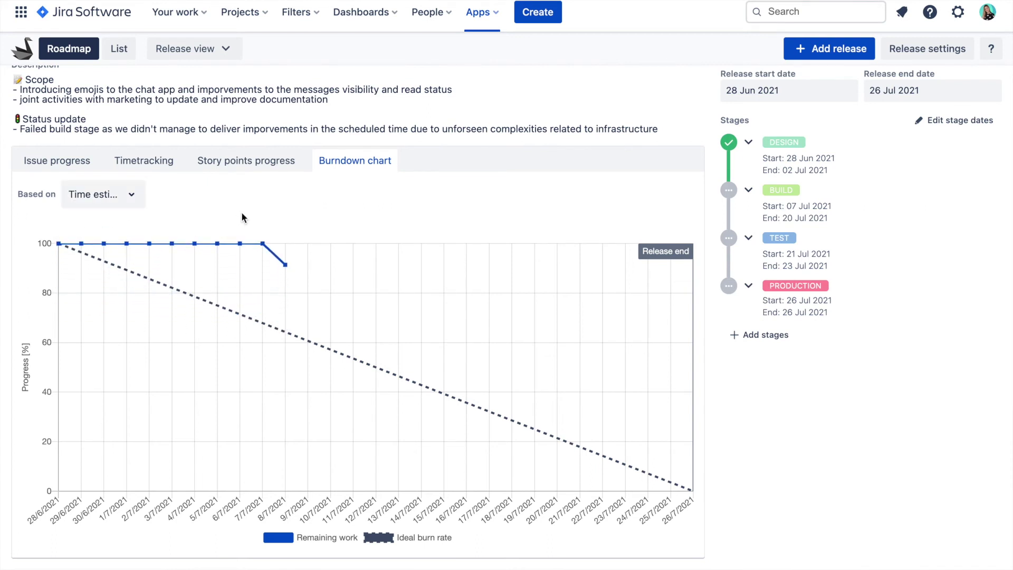
scroll(238, 220, "down", 1)
scroll(238, 219, "up", 3)
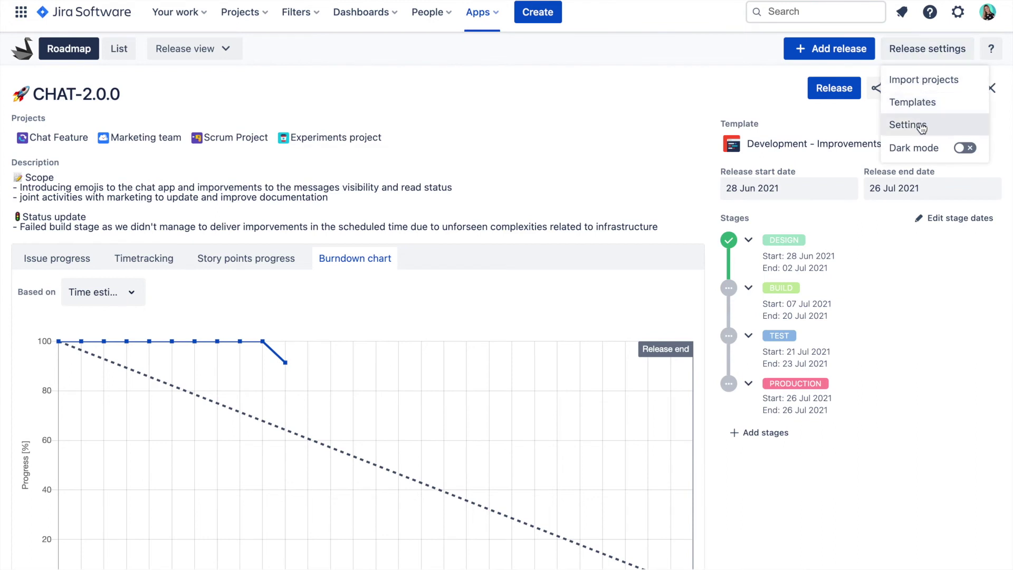
- Check the Map Story points field in the roadmap settings, then close settings
left_click(919, 126)
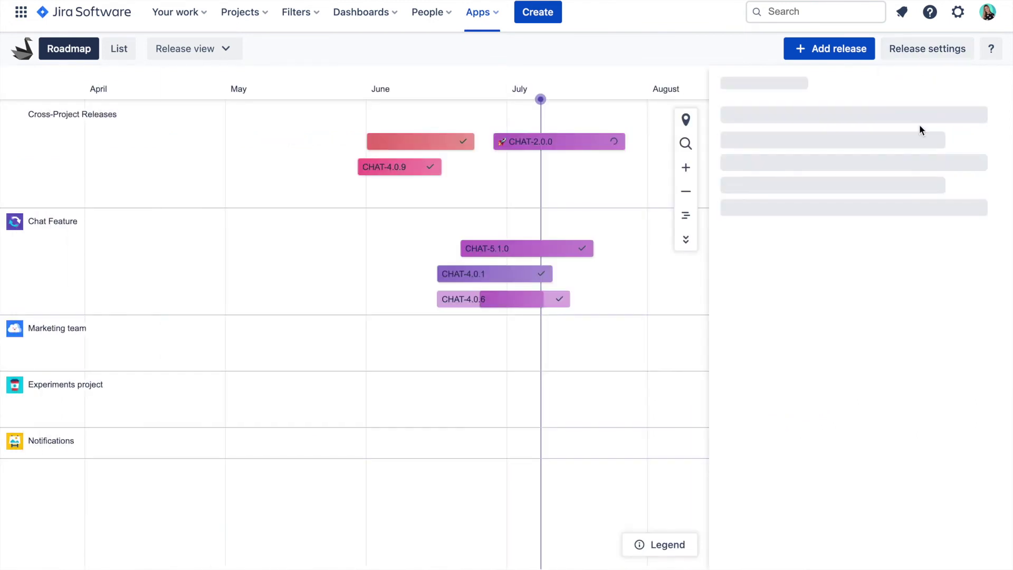
left_click(776, 148)
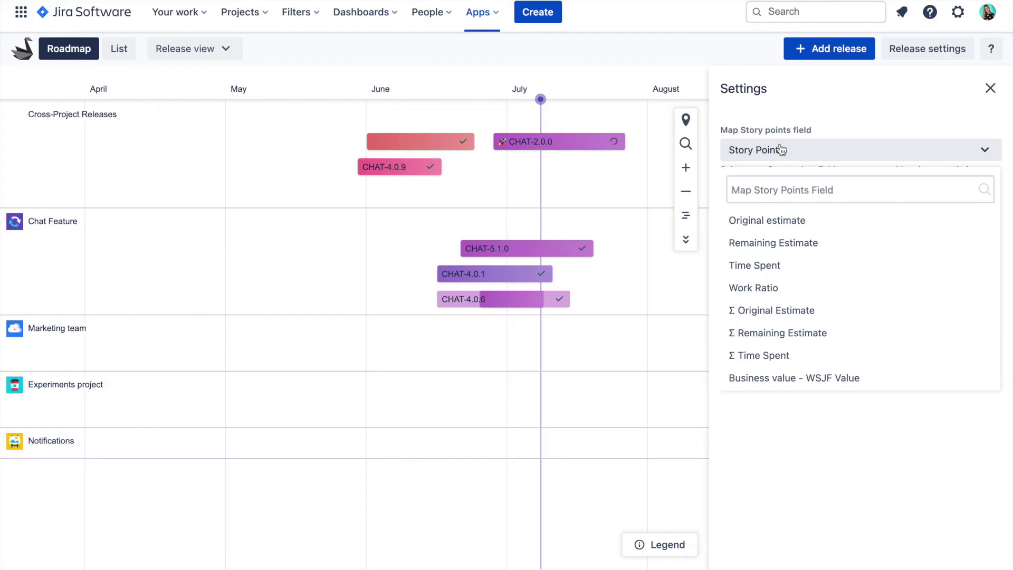
left_click(781, 150)
left_click(990, 88)
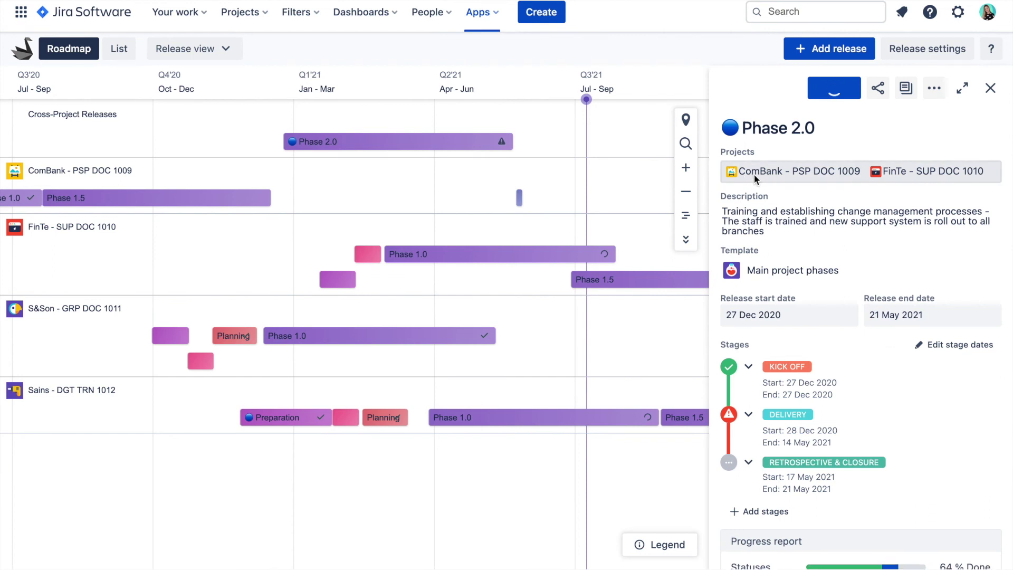
- Review Phase 2.0's stages (Kick Off, Delivery, Retrospective & Closure) and expand its details to full view
scroll(765, 190, "down", 2)
scroll(765, 188, "down", 5)
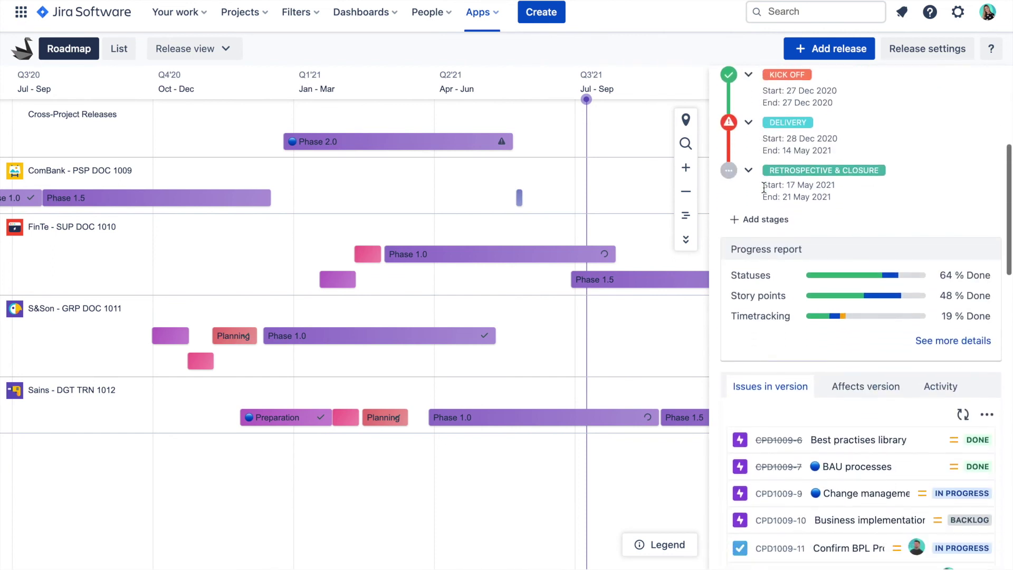
scroll(763, 188, "down", 5)
scroll(763, 188, "up", 9)
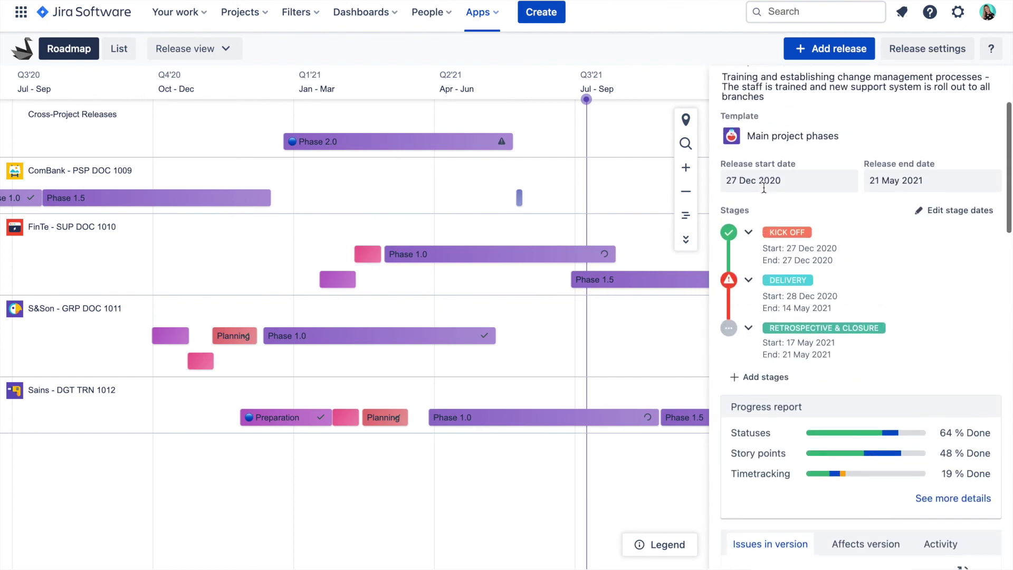
scroll(763, 189, "up", 3)
left_click(959, 97)
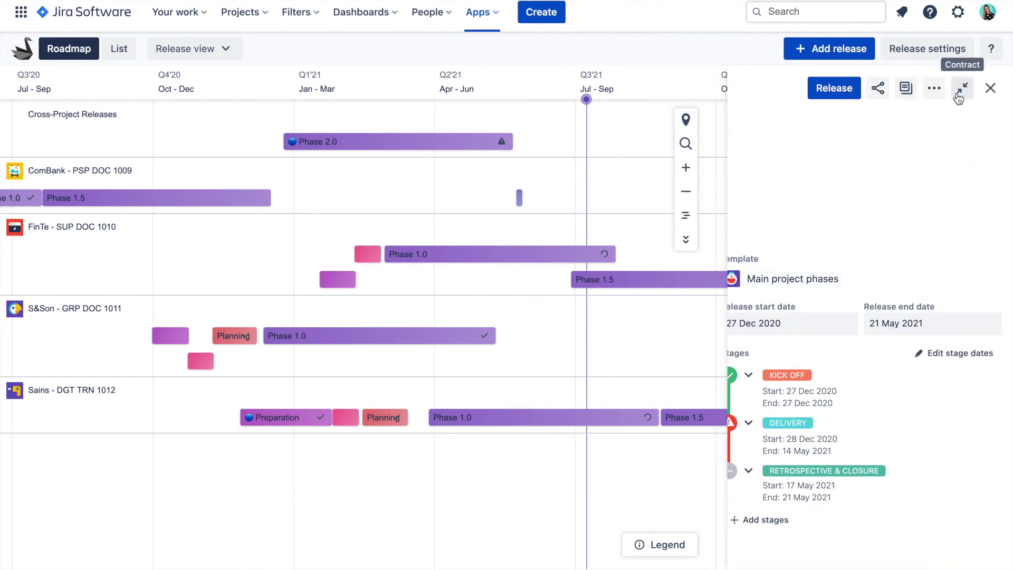